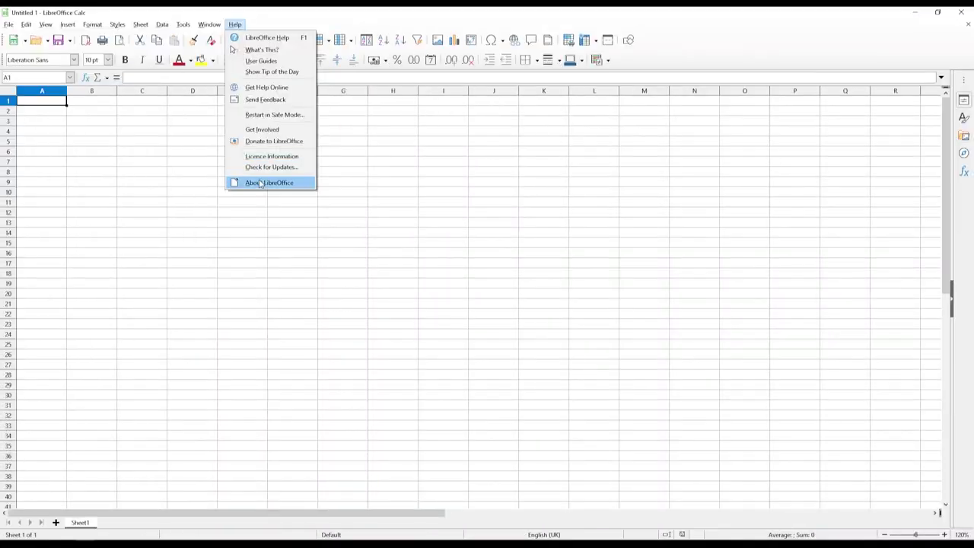
- Open Help > About LibreOffice to display the installed version details
{"action": "left_click", "coordinate": [269, 183]}
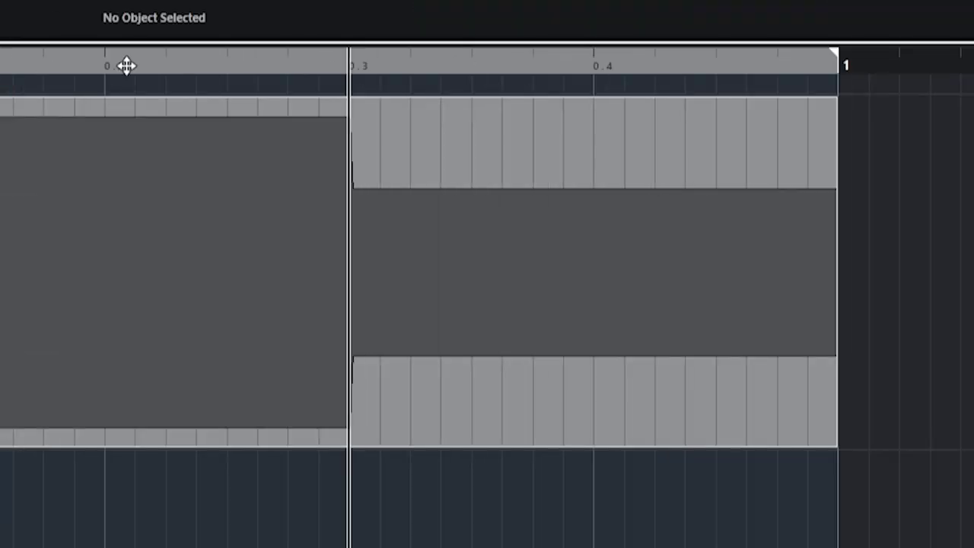
- Zoom in and out on the original and compressed sine events to compare their levels
{"action": "key", "text": "h"}
{"action": "key", "text": "h"}
{"action": "key", "text": "h"}
{"action": "key", "text": "h"}
{"action": "key", "text": "h"}
{"action": "key", "text": "h"}
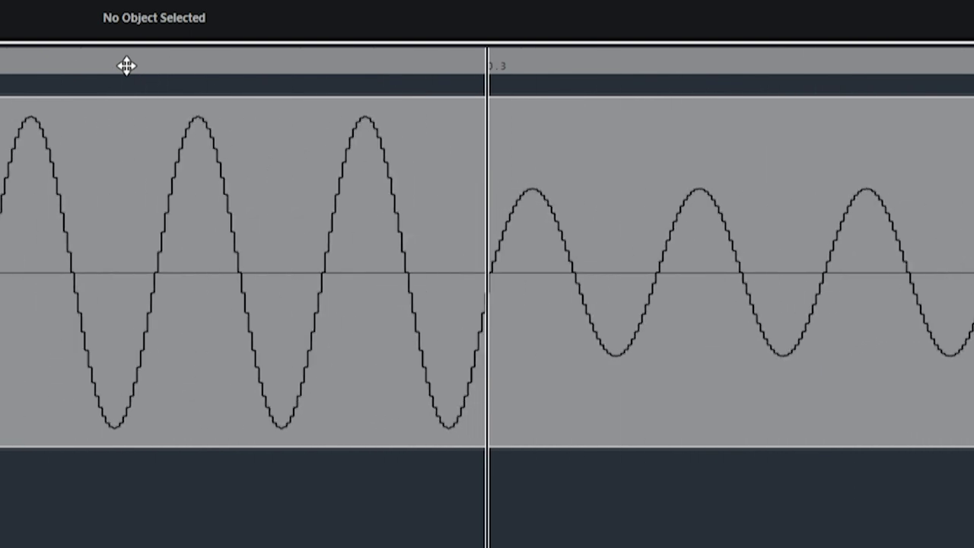
{"action": "key", "text": "g"}
{"action": "key", "text": "g"}
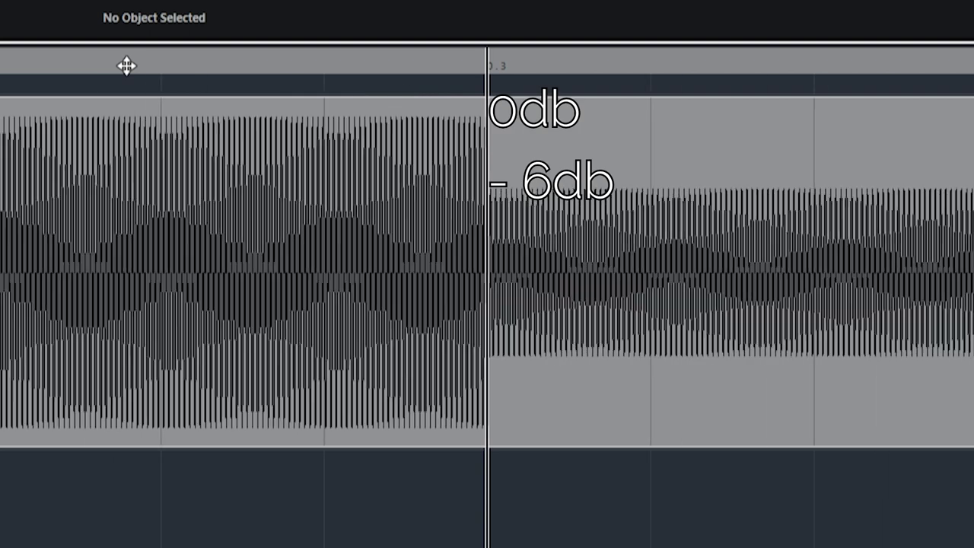
{"action": "key", "text": "h"}
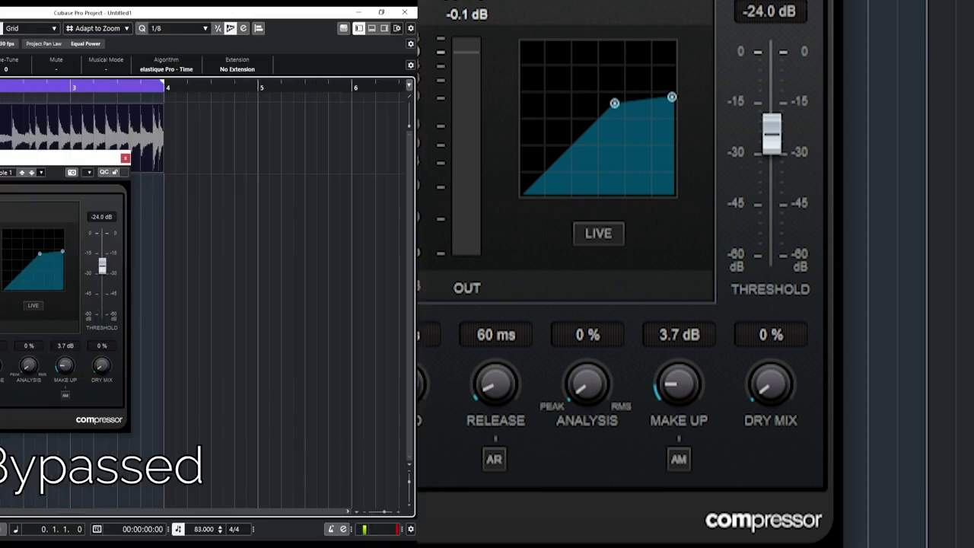
- Bypass the drums-01 Compressor so the drum loop plays uncompressed
{"action": "left_click", "coordinate": [499, 530]}
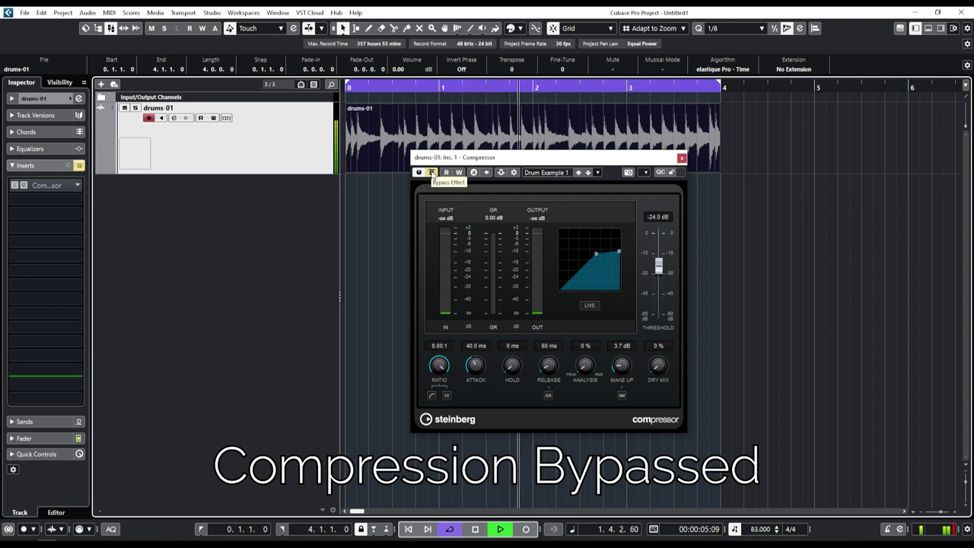
- Re-enable the drums-01 Compressor, listen to the loop, then stop playback
{"action": "left_click", "coordinate": [432, 172]}
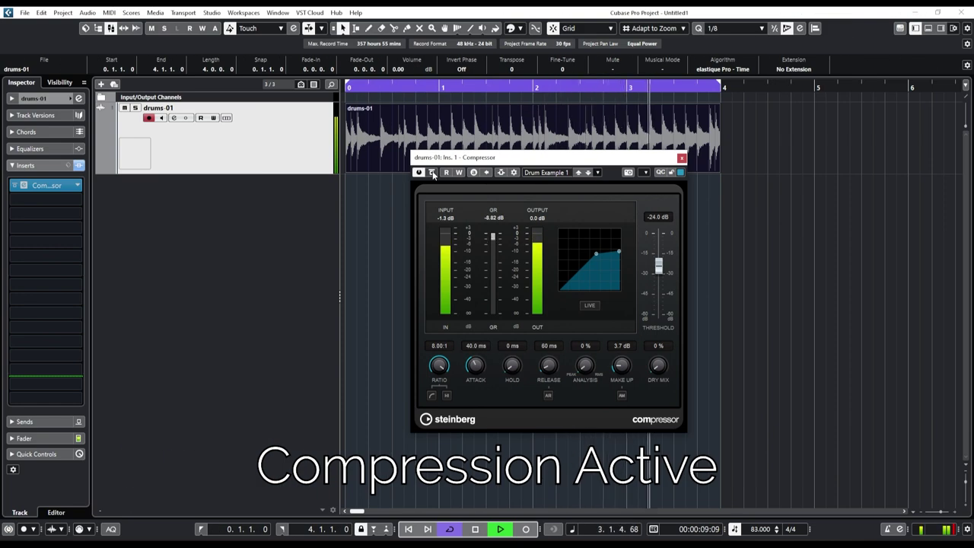
{"action": "left_click", "coordinate": [476, 530]}
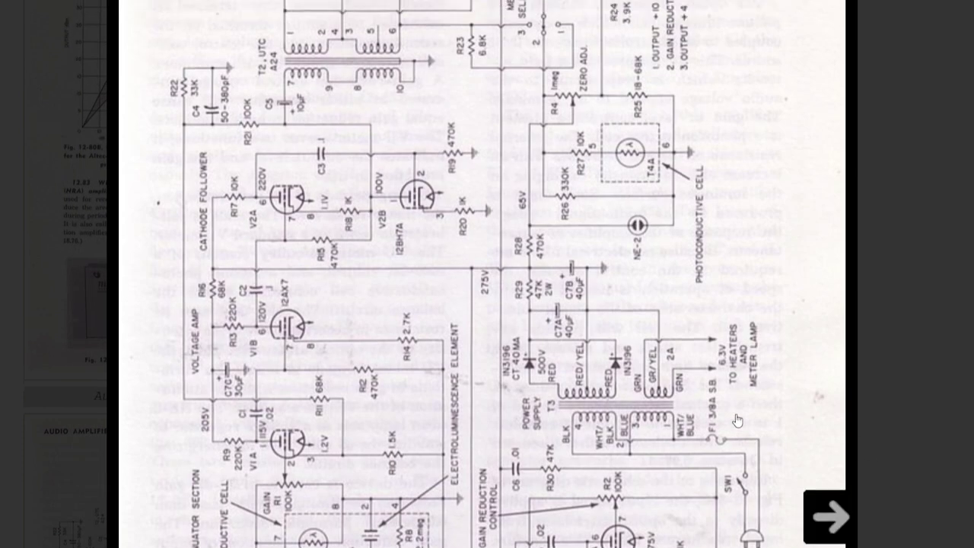
- Scroll through the tube compressor schematic with the photoconductive gain-reduction cell
{"action": "scroll", "coordinate": [745, 418], "scroll_direction": "down", "scroll_amount": 5}
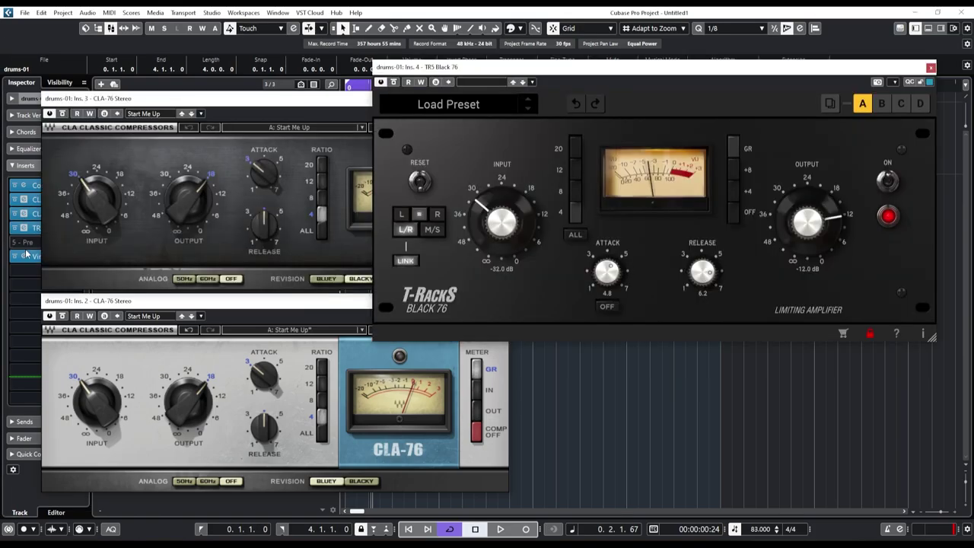
- Open the VintageCompressor, CLA-2A and T-RackS White 2A editors from the drums-01 inserts
{"action": "left_click", "coordinate": [27, 255]}
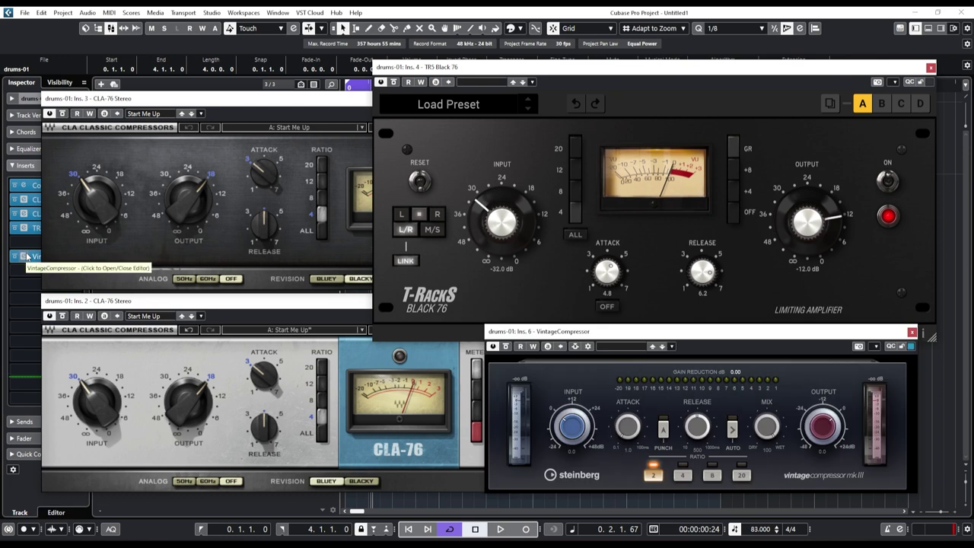
{"action": "left_click", "coordinate": [26, 270]}
{"action": "left_click", "coordinate": [25, 285]}
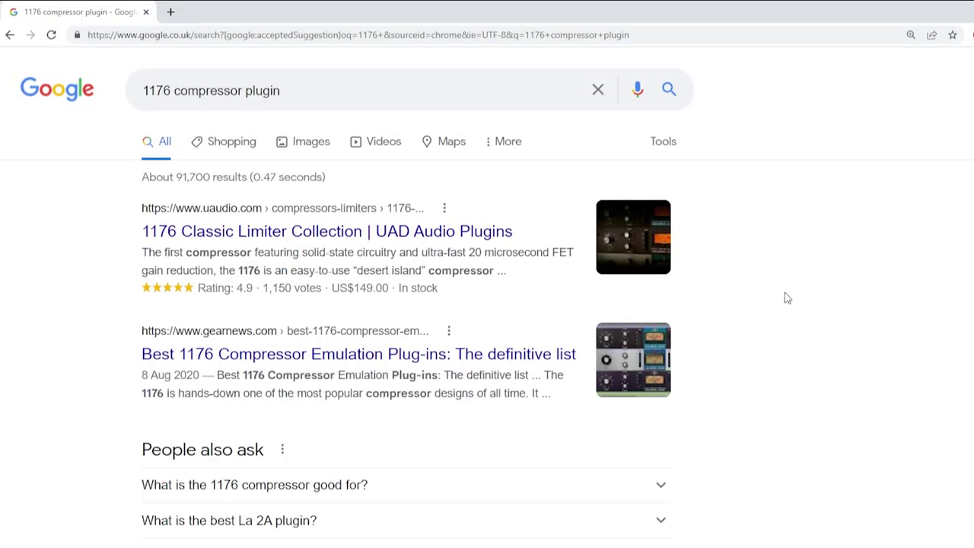
- Scroll the '1176 compressor plugin' results down to the video comparisons
{"action": "scroll", "coordinate": [787, 298], "scroll_direction": "down", "scroll_amount": 15}
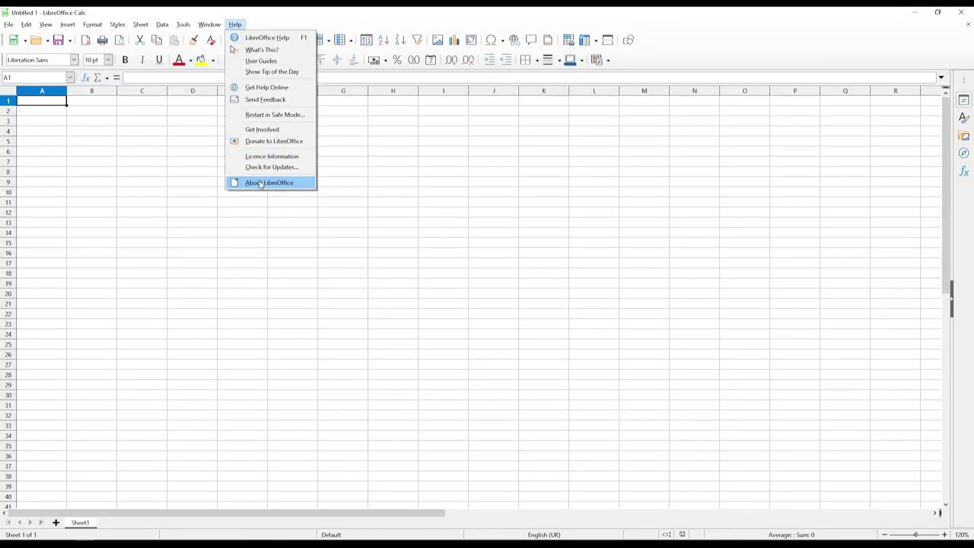
- Show Calc's About LibreOffice dialog to check which version is installed
{"action": "left_click", "coordinate": [130, 182]}
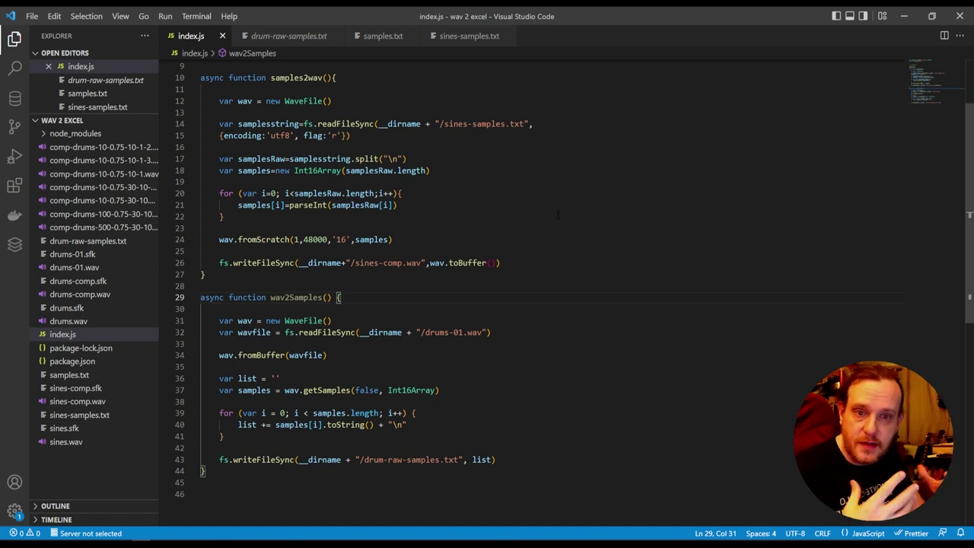
{"action": "left_click", "coordinate": [375, 308]}
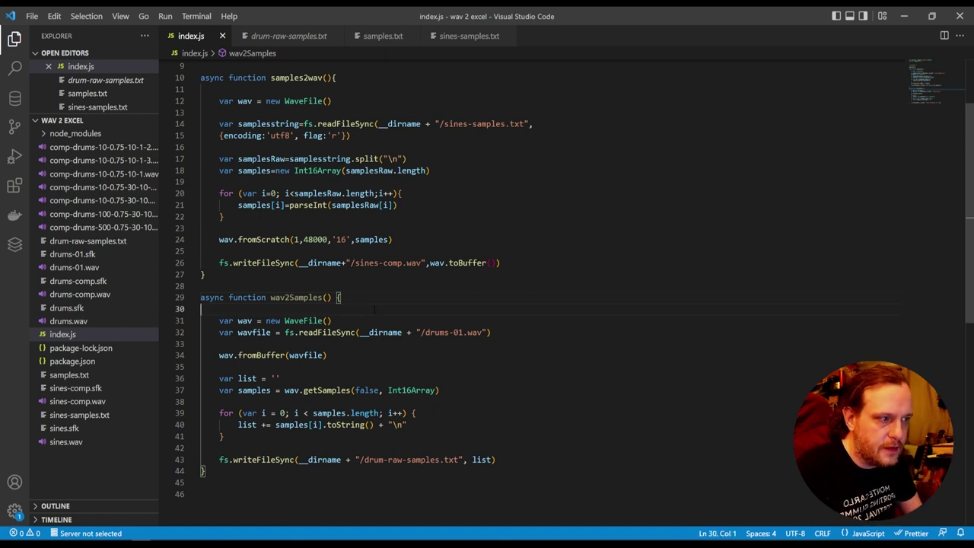
{"action": "left_click", "coordinate": [299, 298]}
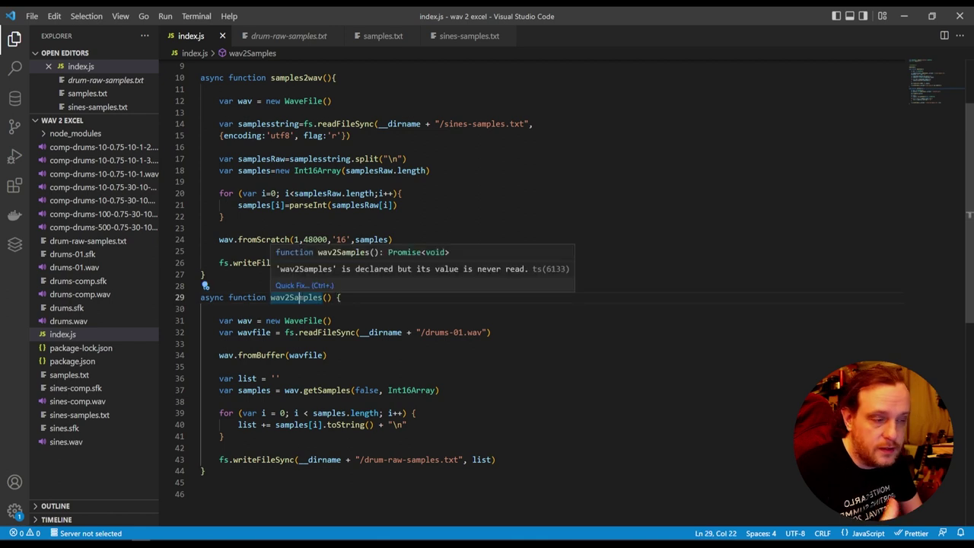
{"action": "left_click", "coordinate": [373, 308]}
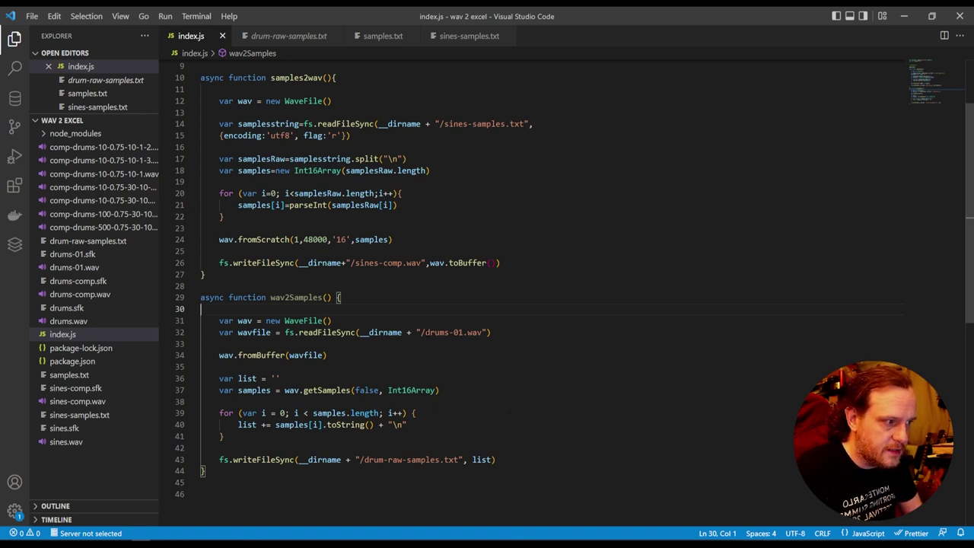
{"action": "left_click_drag", "start_coordinate": [425, 332], "coordinate": [480, 332]}
{"action": "left_click_drag", "start_coordinate": [201, 379], "coordinate": [201, 447]}
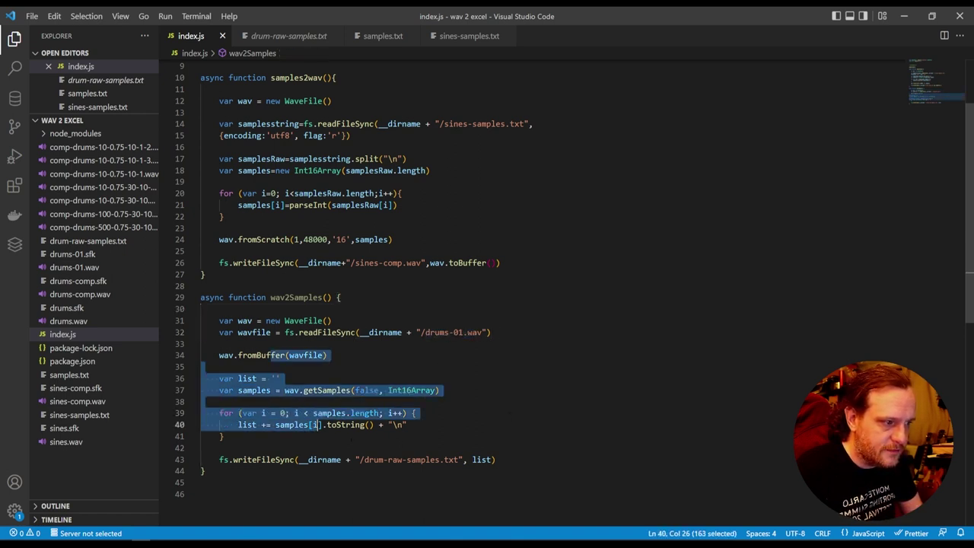
{"action": "left_click", "coordinate": [201, 448]}
{"action": "left_click_drag", "start_coordinate": [363, 460], "coordinate": [438, 459]}
{"action": "left_click", "coordinate": [443, 459]}
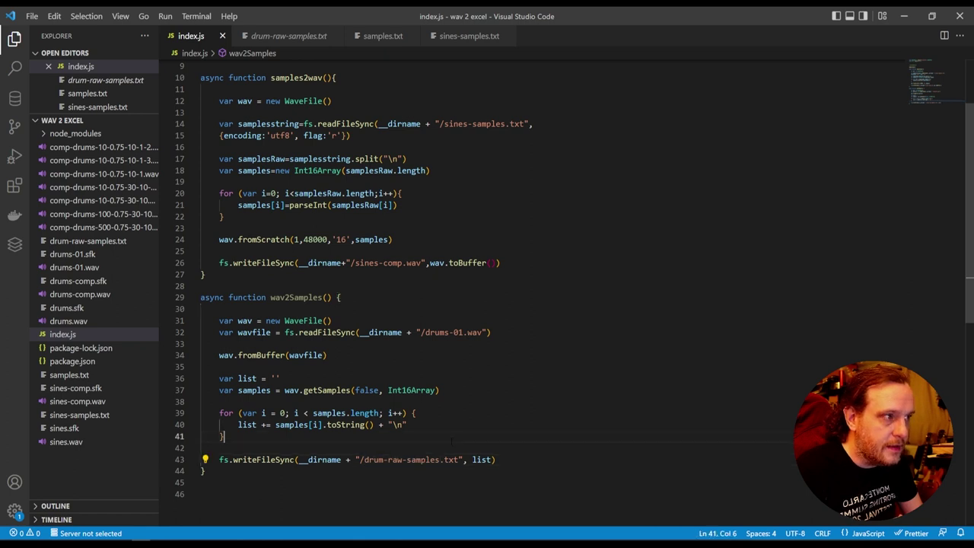
{"action": "left_click", "coordinate": [309, 38]}
{"action": "scroll", "coordinate": [357, 311], "scroll_direction": "down", "scroll_amount": 12}
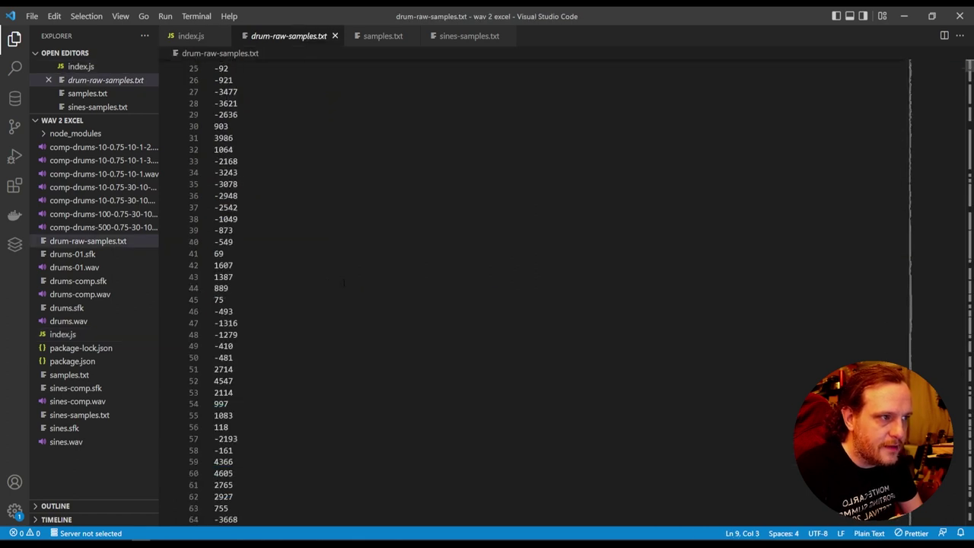
{"action": "scroll", "coordinate": [357, 312], "scroll_direction": "up", "scroll_amount": 12}
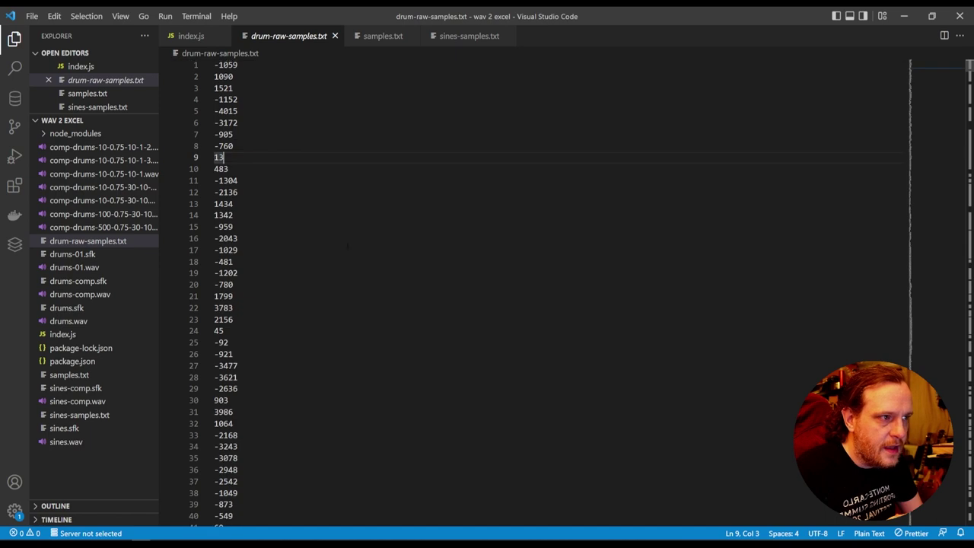
{"action": "left_click", "coordinate": [209, 37]}
- Highlight the samples2wav function in index.js, then scroll through sines-samples.txt
{"action": "double_click", "coordinate": [296, 78]}
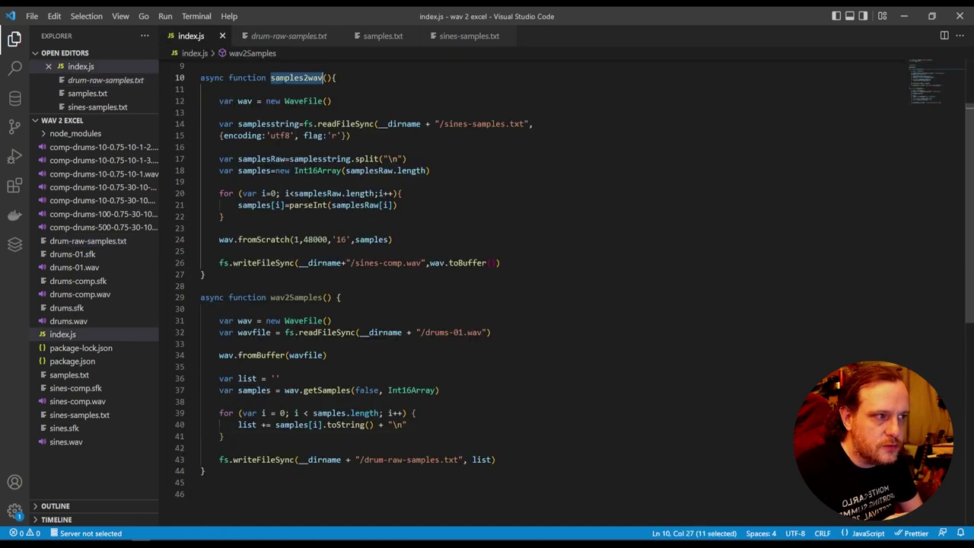
{"action": "left_click", "coordinate": [378, 111]}
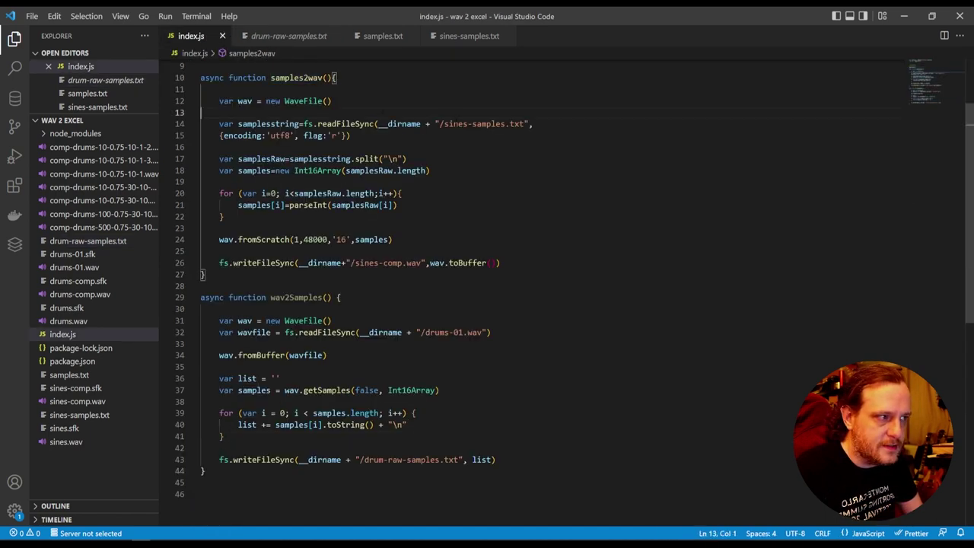
{"action": "left_click", "coordinate": [469, 35]}
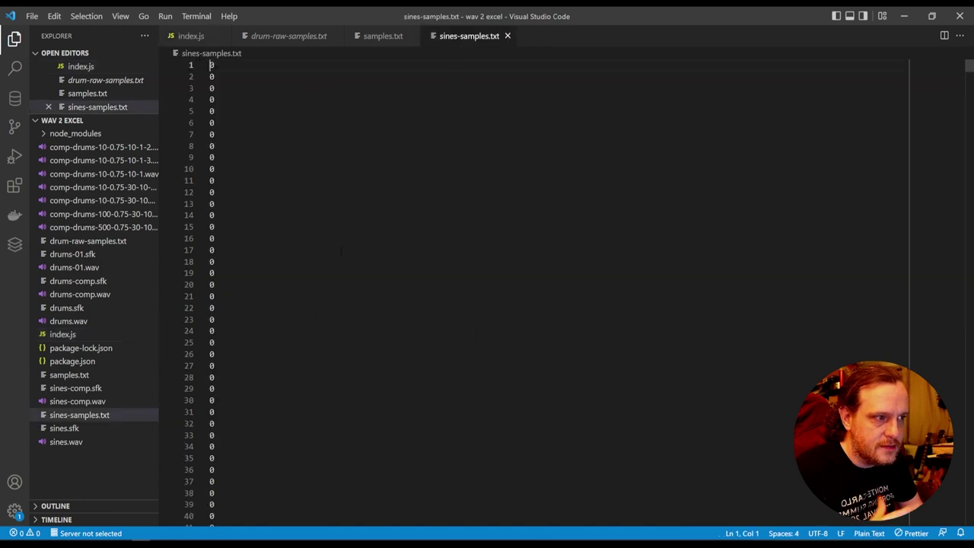
{"action": "scroll", "coordinate": [532, 289], "scroll_direction": "down", "scroll_amount": 13}
{"action": "mouse_move", "coordinate": [928, 76]}
{"action": "left_mouse_down"}
{"action": "mouse_move", "coordinate": [939, 266]}
{"action": "mouse_move", "coordinate": [929, 64]}
{"action": "left_mouse_up"}
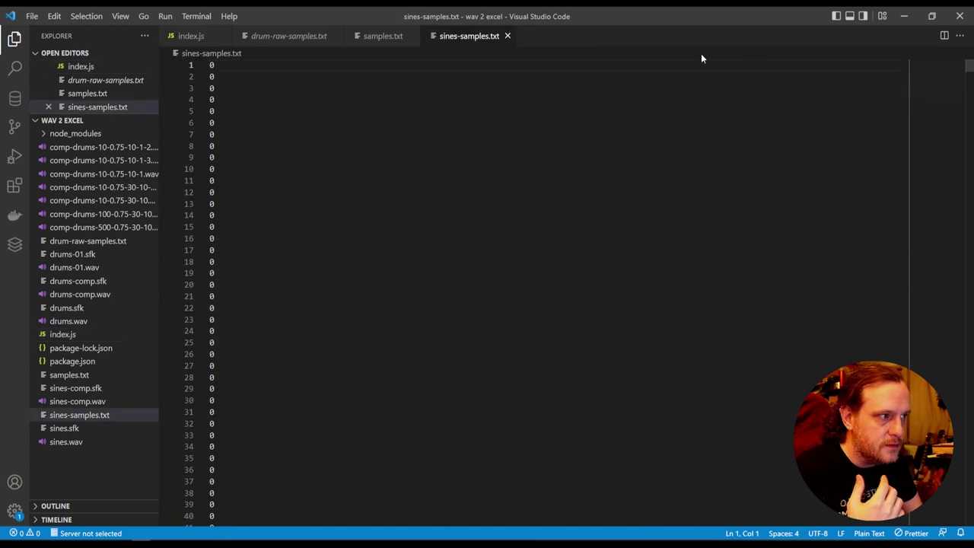
- In index.js, check the sines-samples.txt read path and the WAV-creation line
{"action": "left_click", "coordinate": [188, 38]}
{"action": "left_click", "coordinate": [454, 124]}
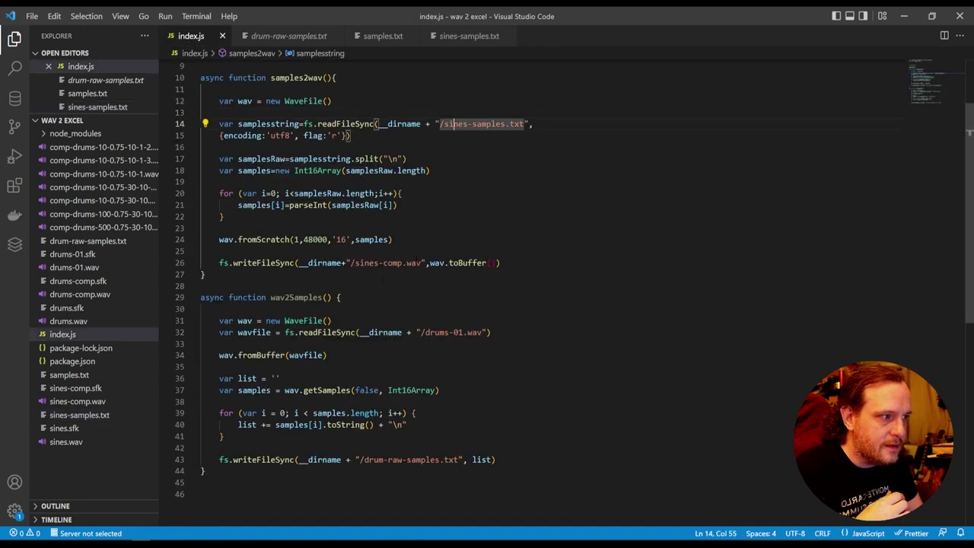
{"action": "left_click", "coordinate": [378, 263]}
{"action": "left_click", "coordinate": [435, 236]}
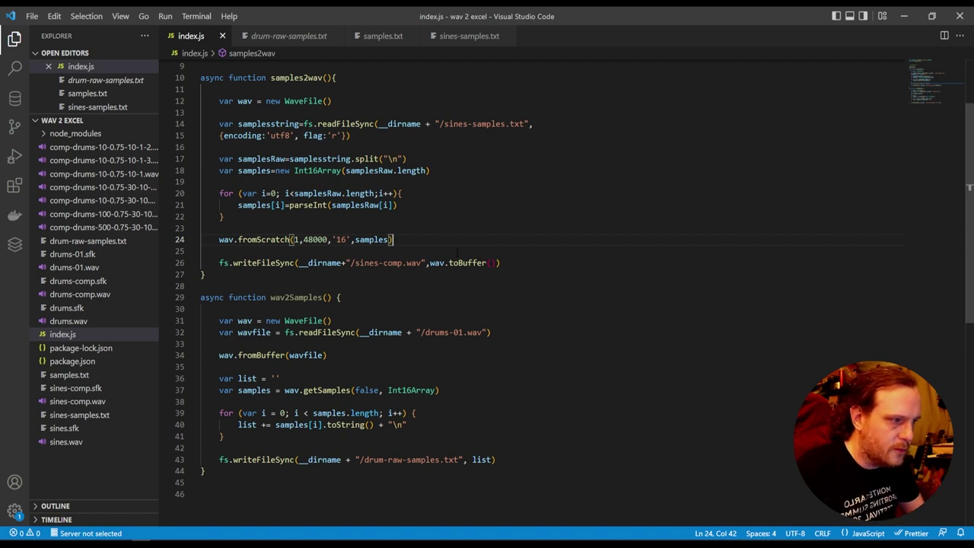
- Compare samples.txt with sines-samples.txt, then switch to the 'audio compressor sine.ods' window
{"action": "left_click", "coordinate": [383, 36]}
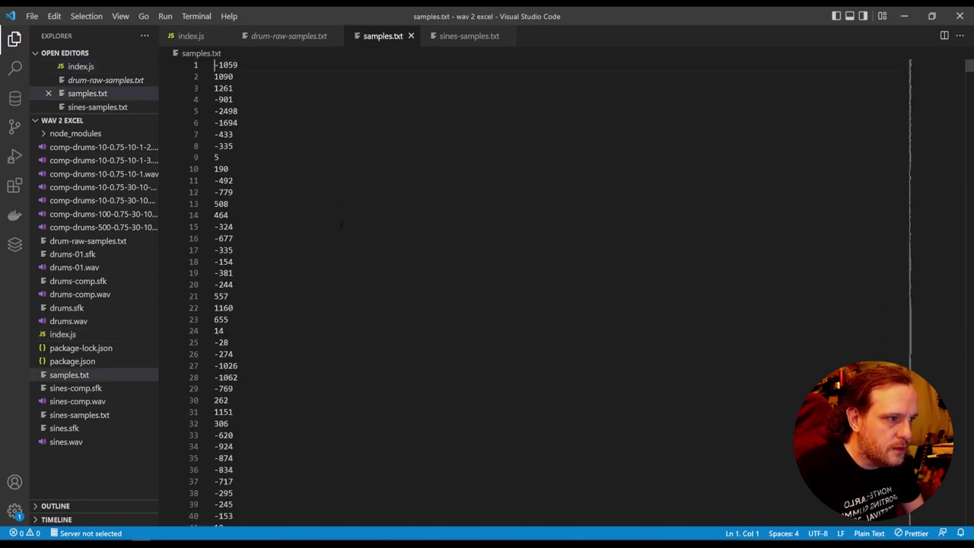
{"action": "left_click", "coordinate": [463, 37]}
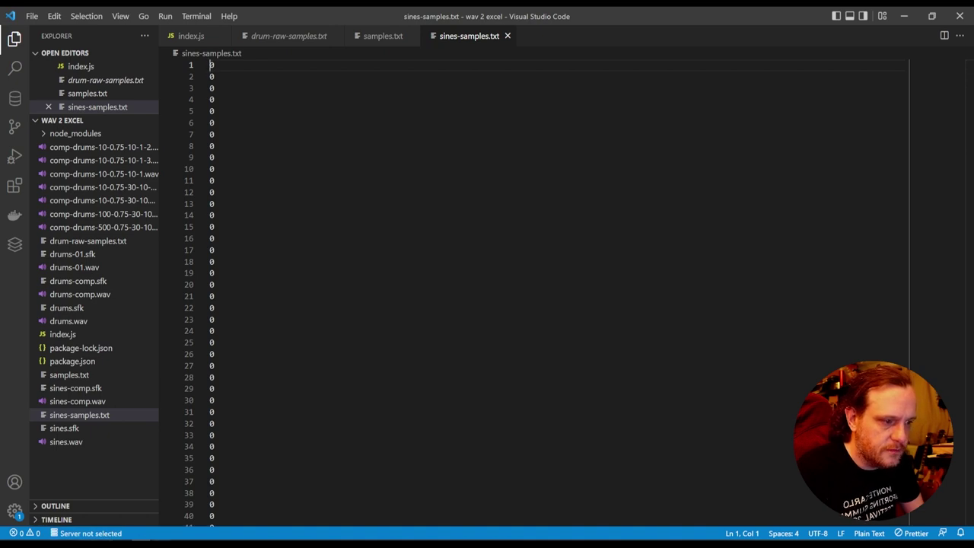
{"action": "mouse_move", "coordinate": [164, 543]}
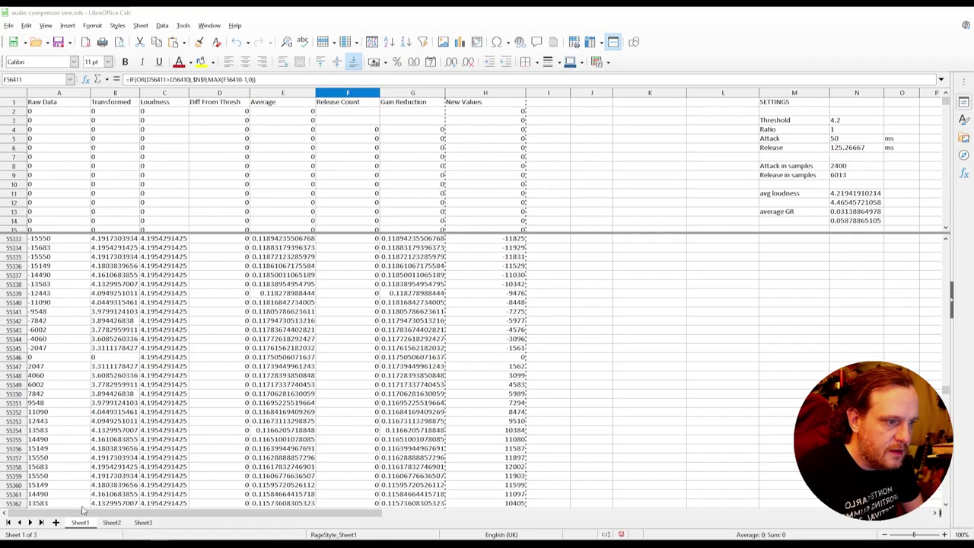
{"action": "left_click", "coordinate": [76, 510]}
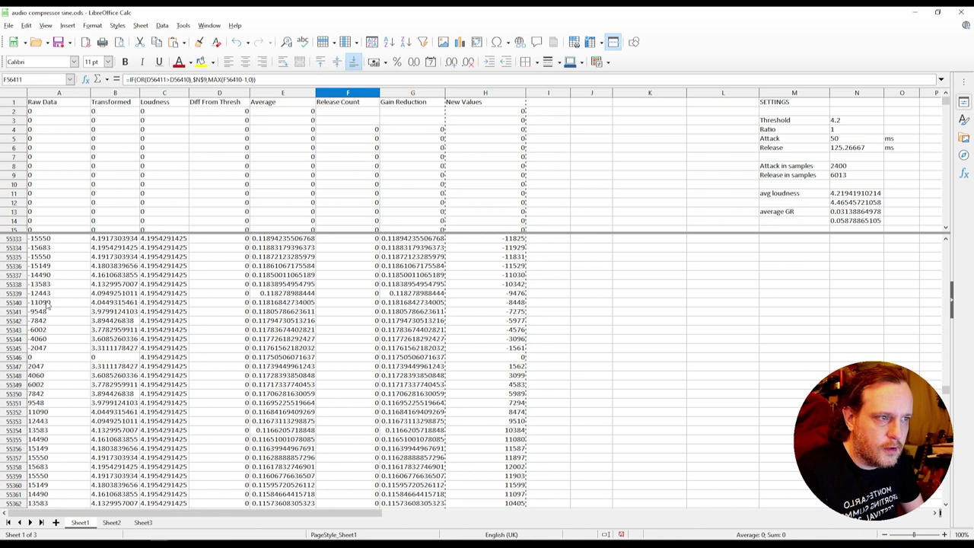
{"action": "left_click", "coordinate": [111, 114]}
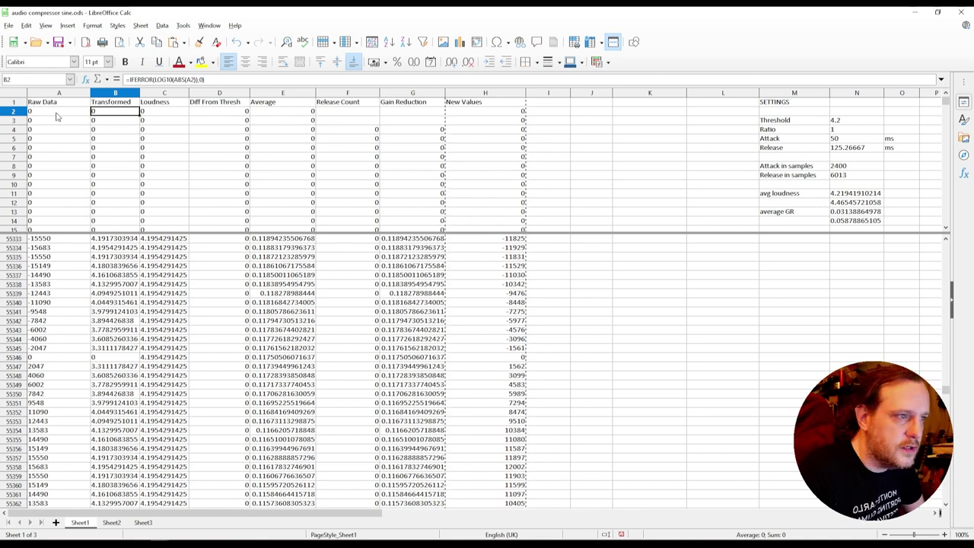
{"action": "double_click", "coordinate": [180, 79]}
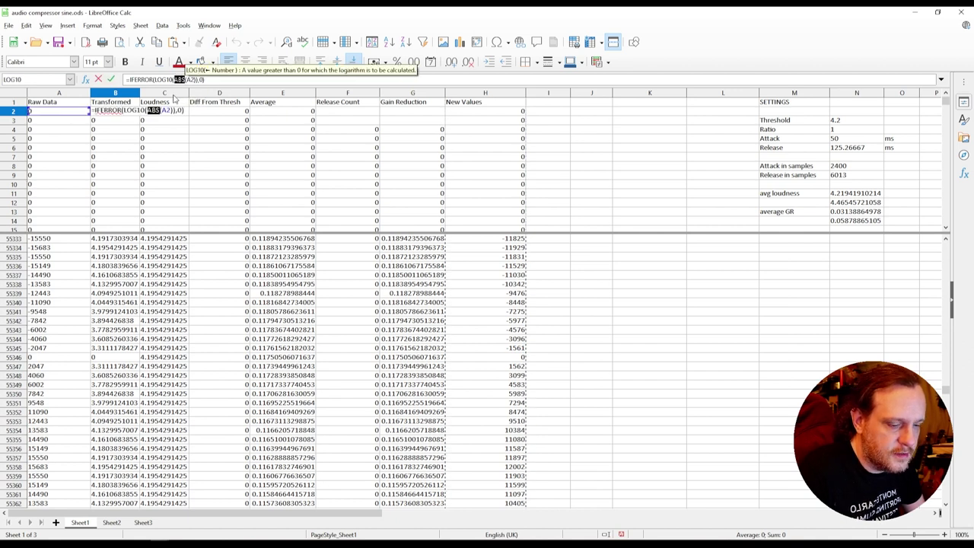
{"action": "key", "text": "Escape"}
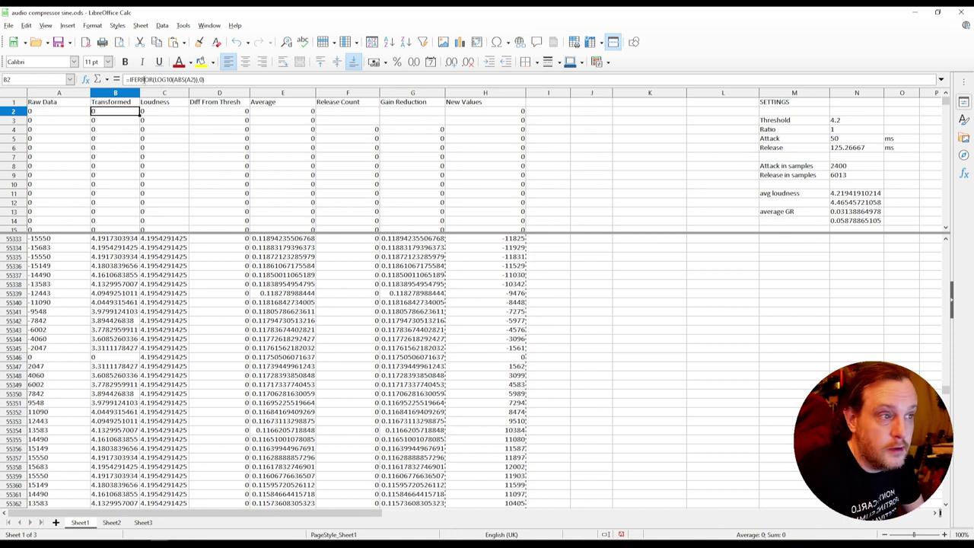
{"action": "double_click", "coordinate": [139, 79]}
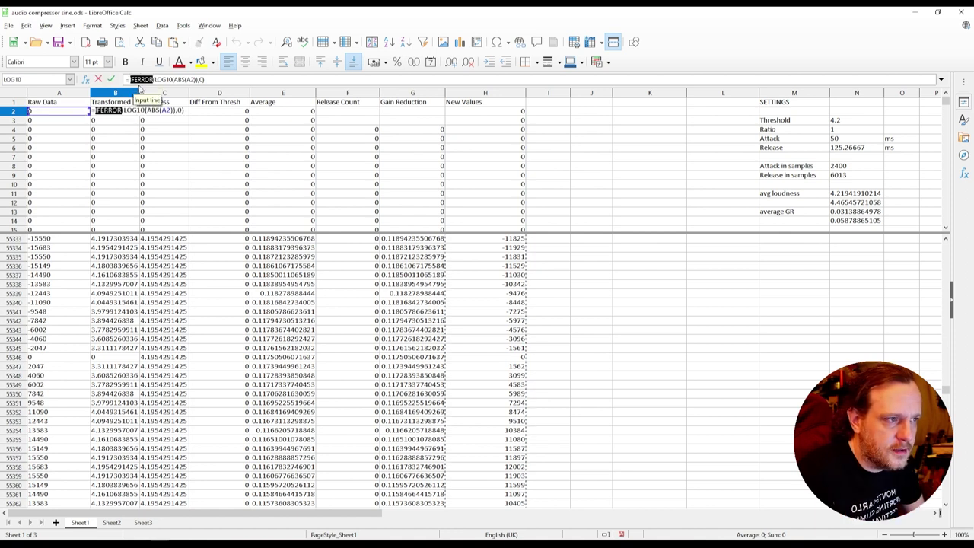
{"action": "key", "text": "Escape"}
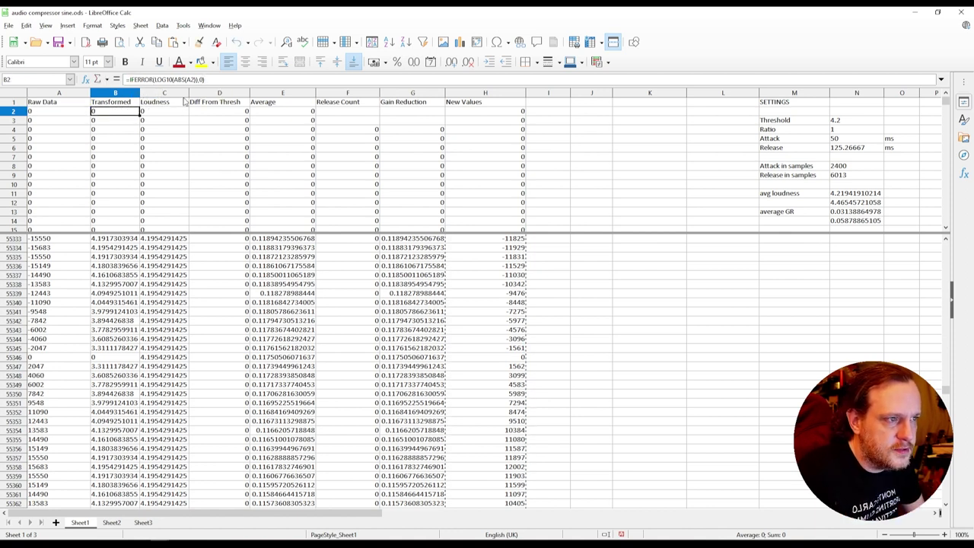
{"action": "left_click", "coordinate": [53, 329]}
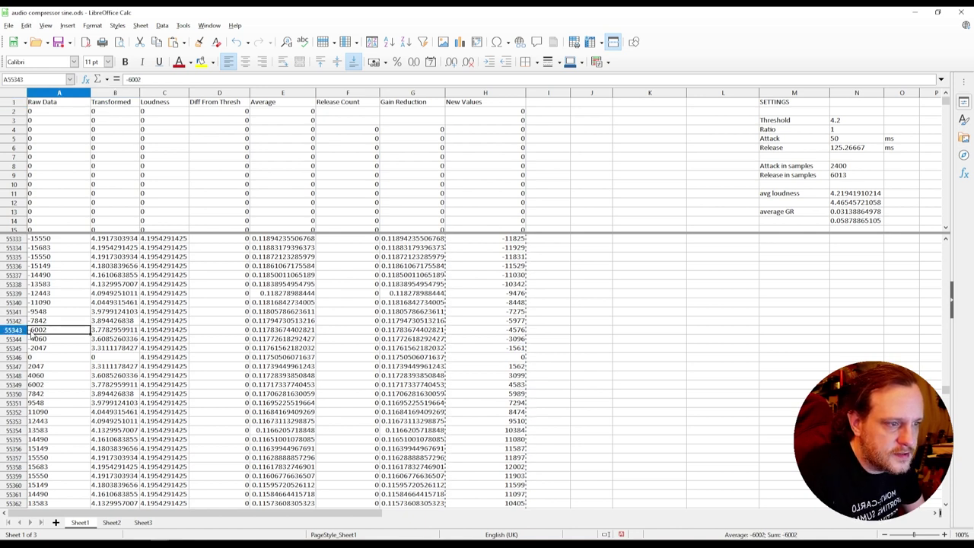
{"action": "left_click", "coordinate": [107, 332]}
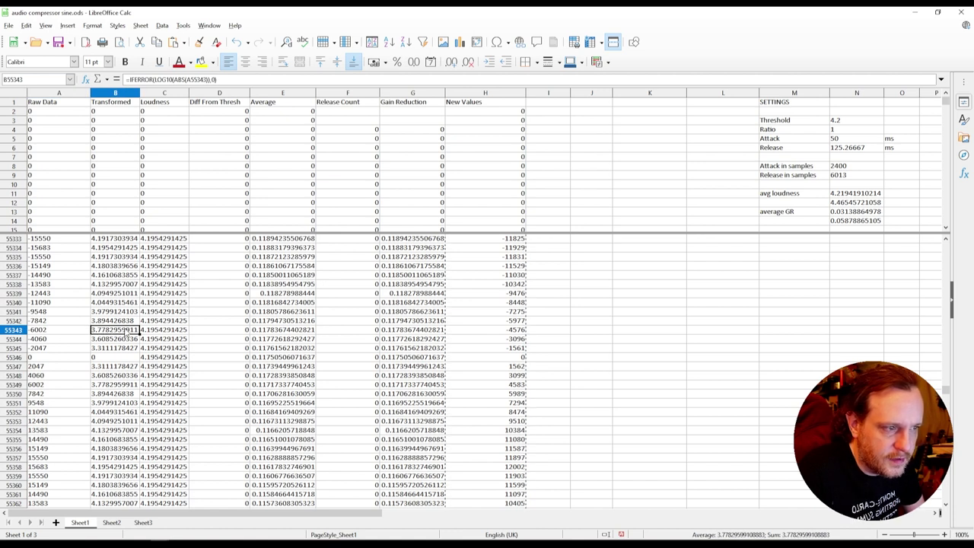
{"action": "left_click", "coordinate": [164, 105]}
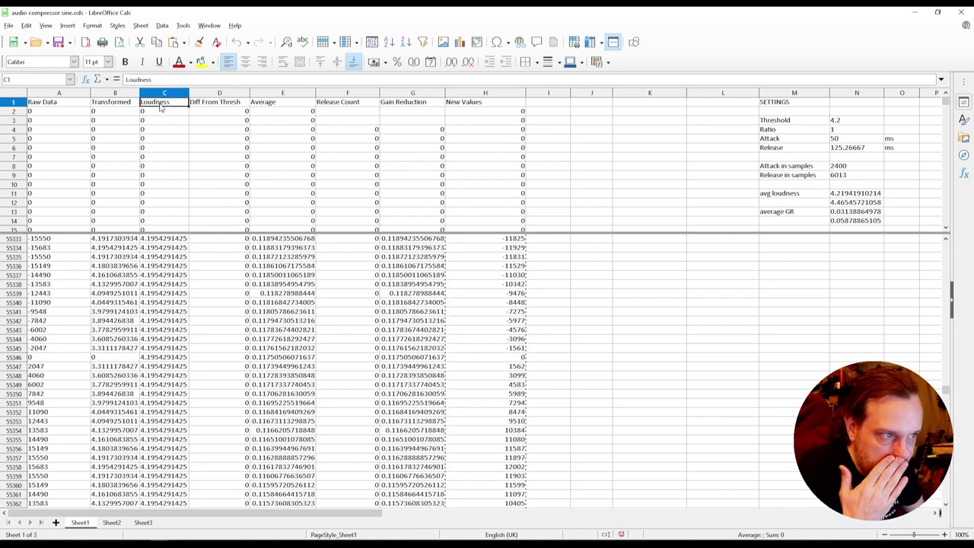
{"action": "left_click", "coordinate": [169, 326]}
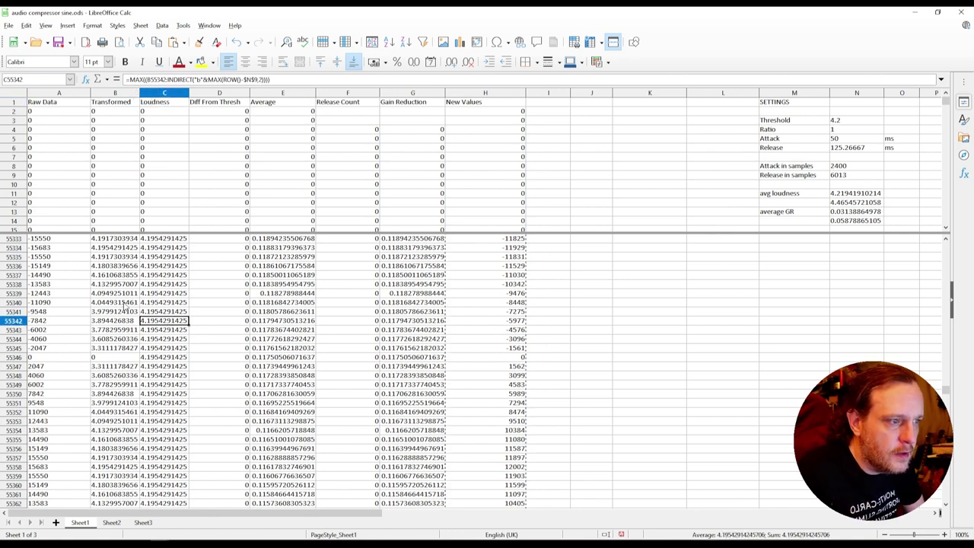
{"action": "left_click", "coordinate": [116, 323]}
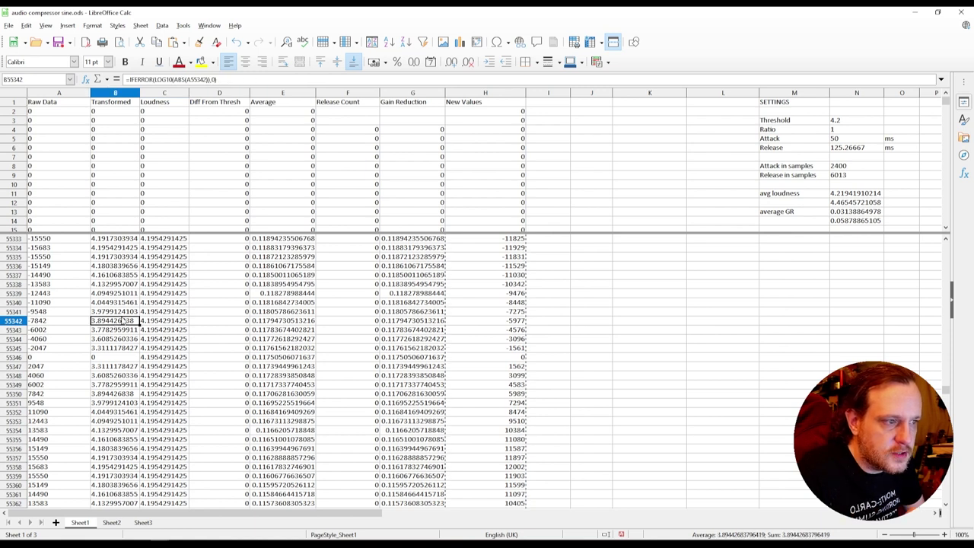
{"action": "left_click", "coordinate": [163, 324]}
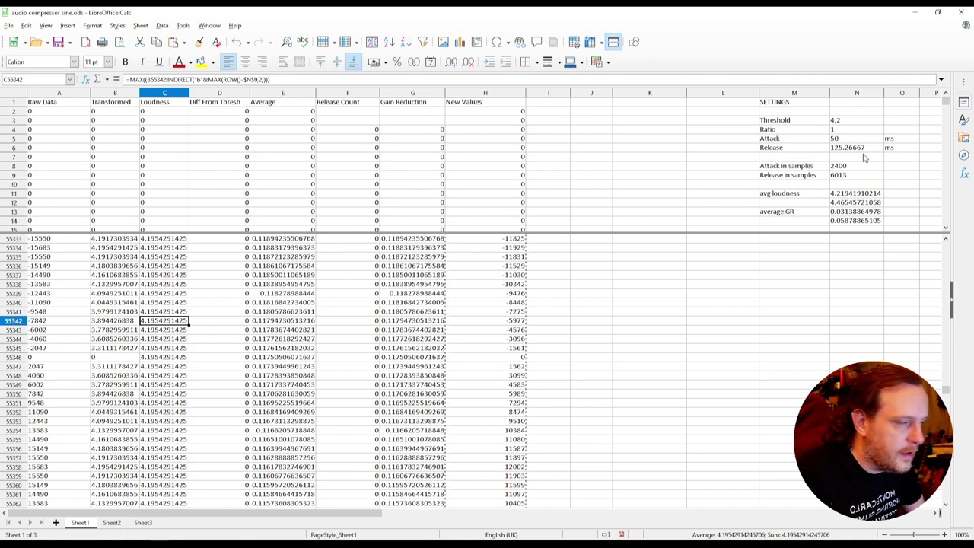
{"action": "left_click", "coordinate": [790, 122]}
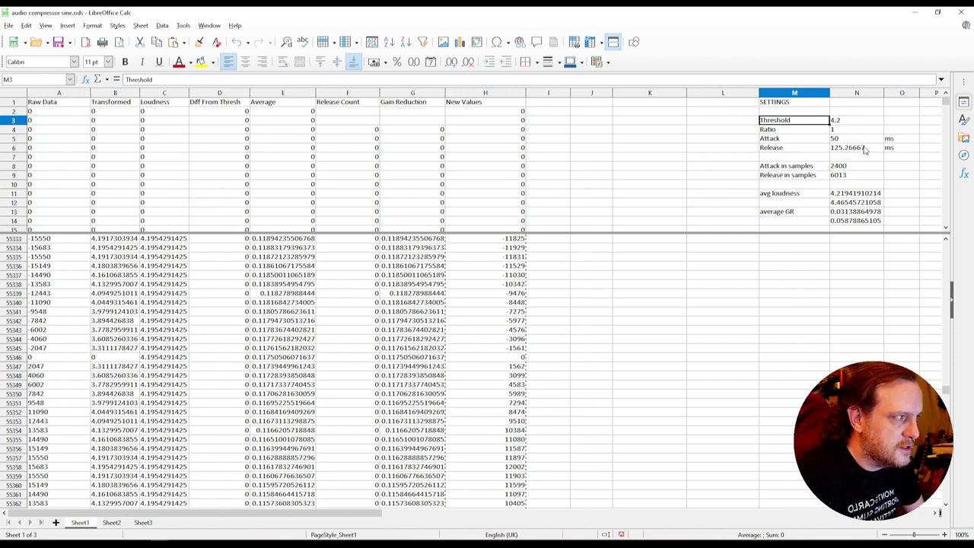
{"action": "left_click", "coordinate": [849, 175]}
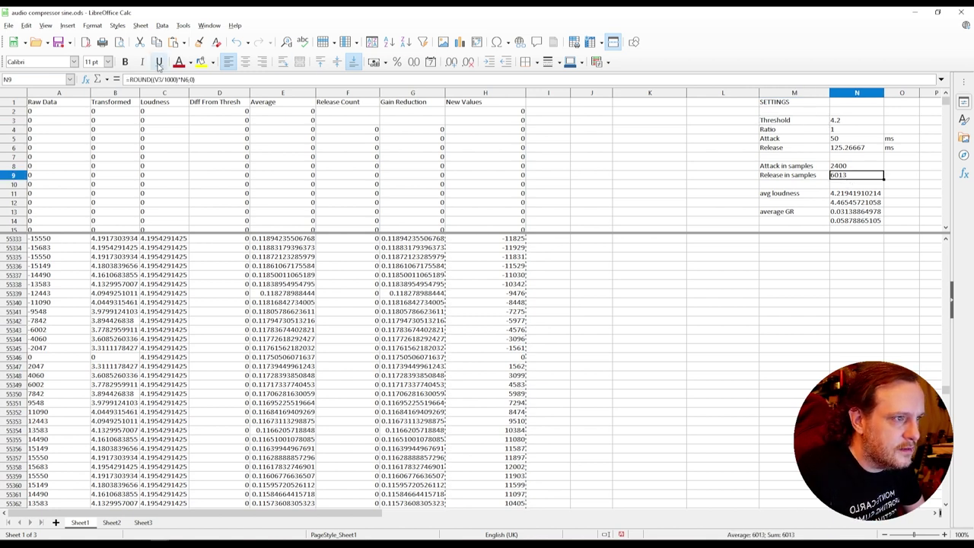
{"action": "left_click", "coordinate": [851, 166]}
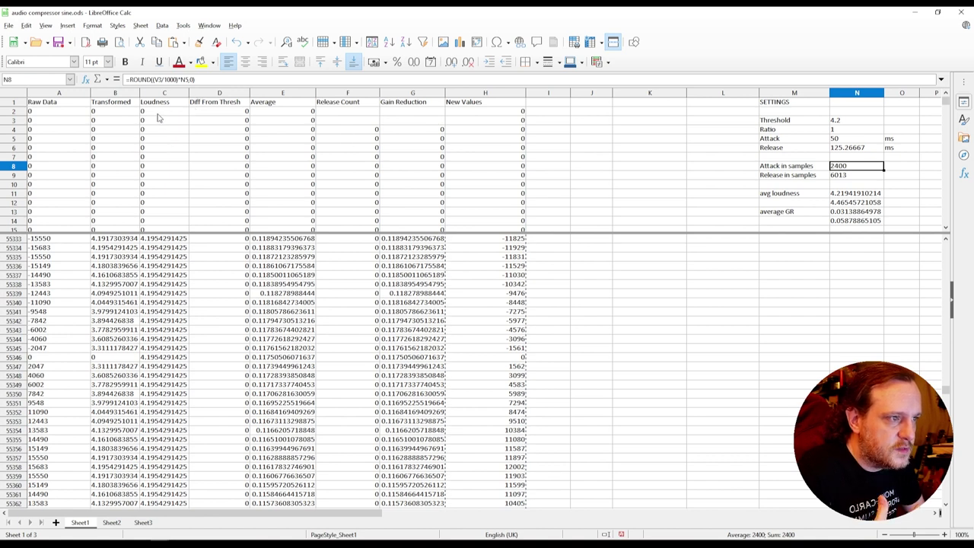
{"action": "left_click", "coordinate": [171, 295]}
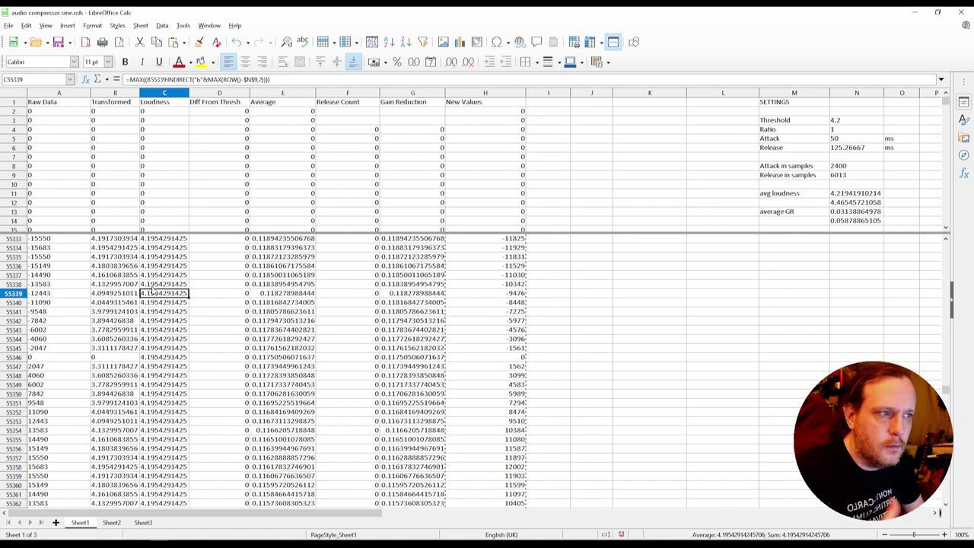
{"action": "left_click", "coordinate": [116, 296]}
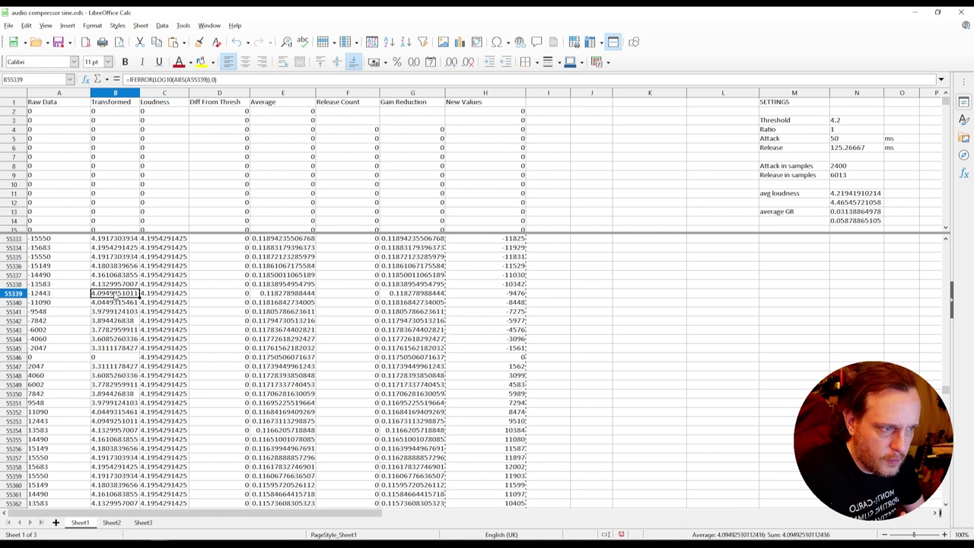
{"action": "left_click", "coordinate": [173, 297]}
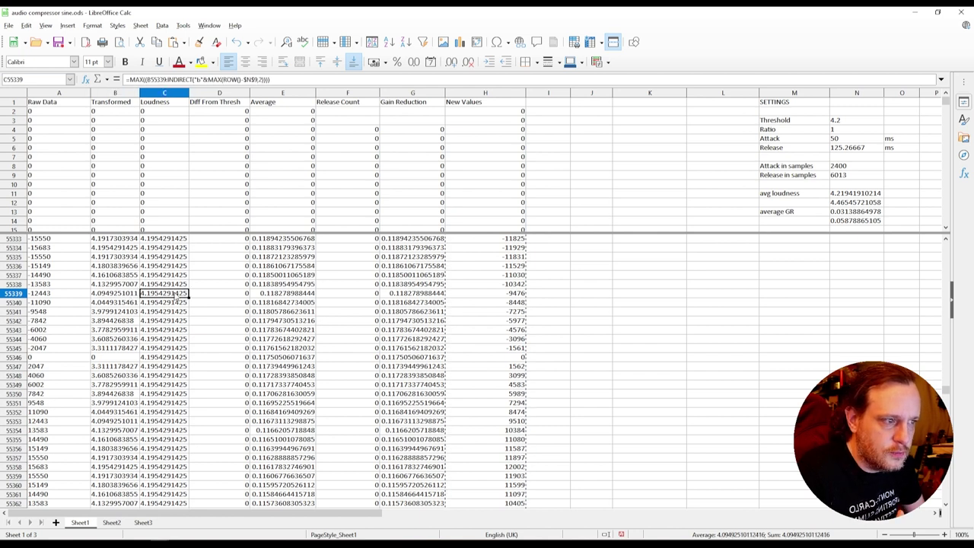
{"action": "left_click", "coordinate": [126, 295]}
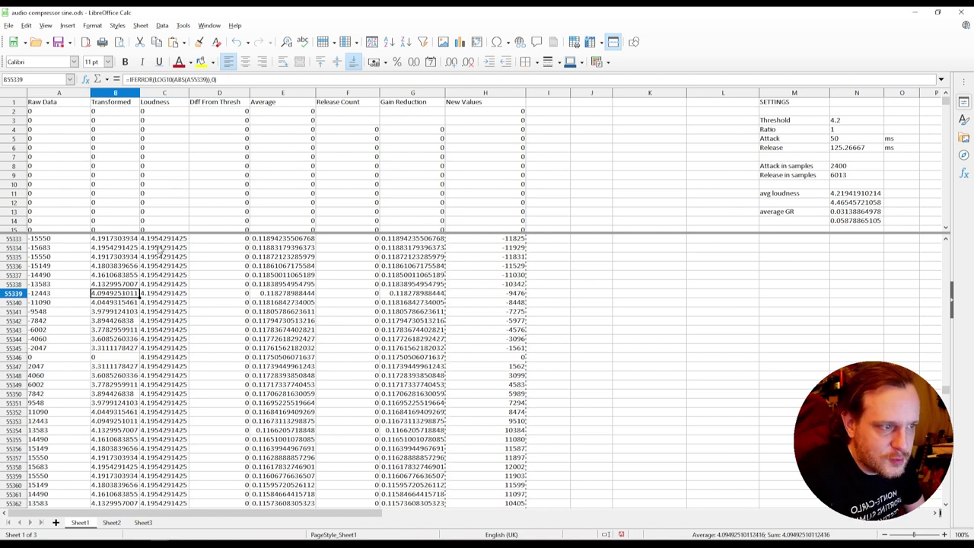
{"action": "left_click", "coordinate": [173, 294]}
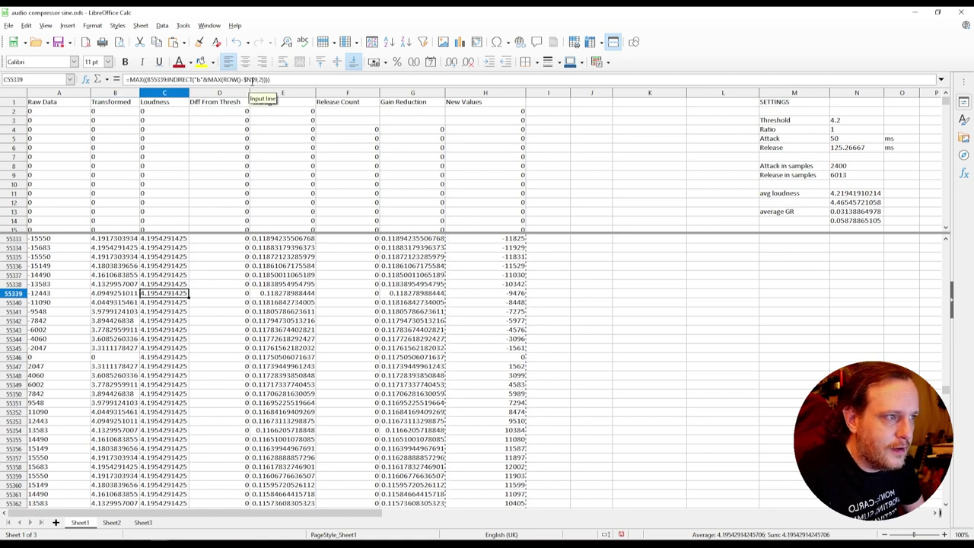
{"action": "left_click", "coordinate": [164, 112]}
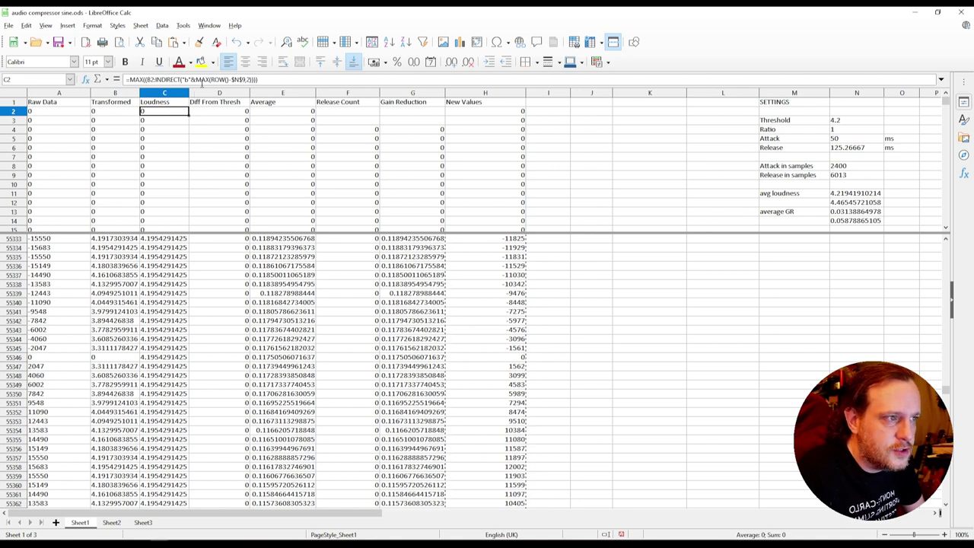
{"action": "double_click", "coordinate": [203, 79]}
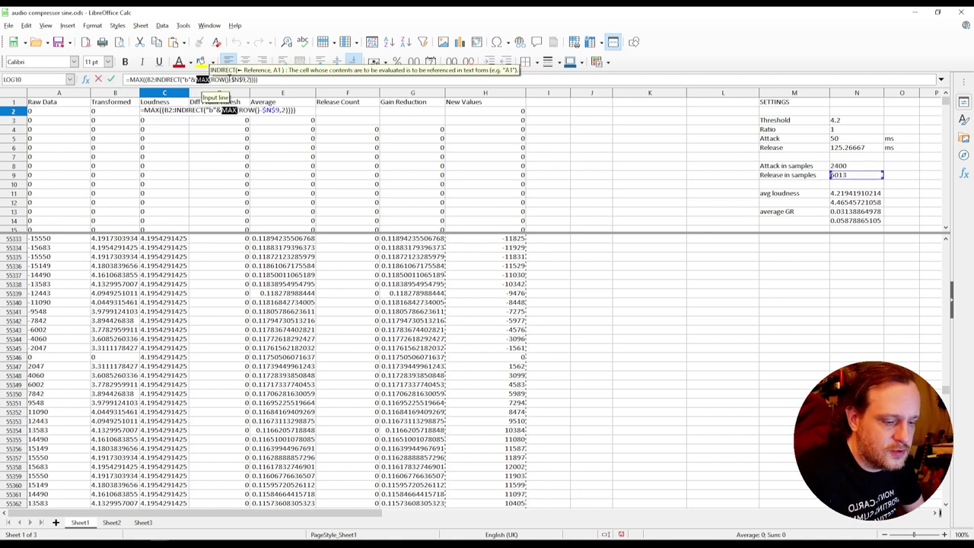
{"action": "key", "text": "Escape"}
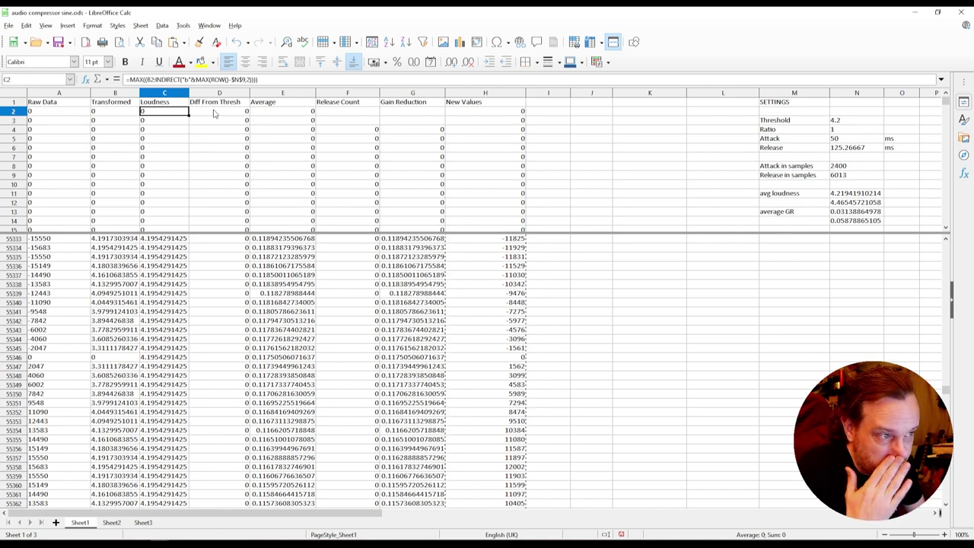
- Scroll to row 36179 and inspect its Loudness, Diff From Thresh and Average formulas
{"action": "left_click", "coordinate": [214, 114]}
{"action": "scroll", "coordinate": [327, 301], "scroll_direction": "up", "scroll_amount": 5}
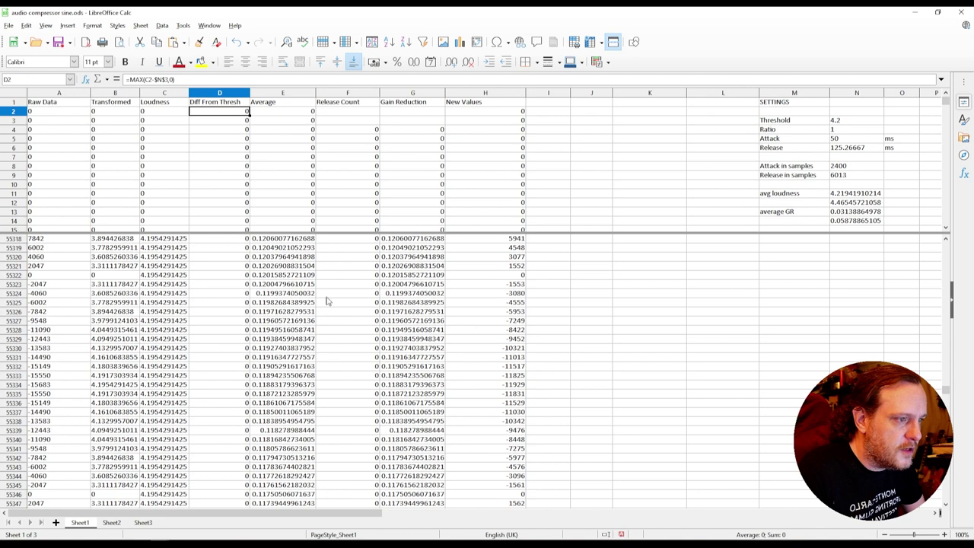
{"action": "left_click_drag", "start_coordinate": [948, 390], "coordinate": [949, 341]}
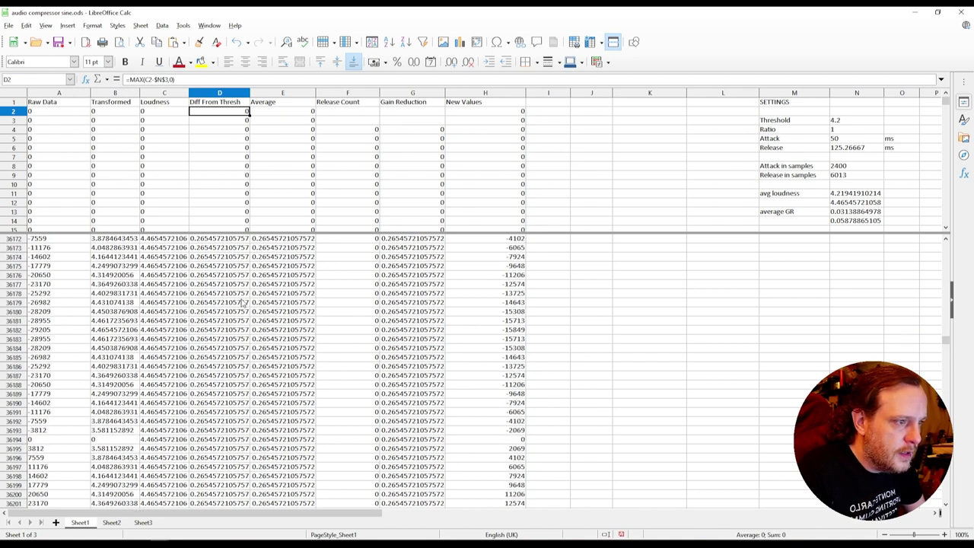
{"action": "left_click", "coordinate": [217, 303]}
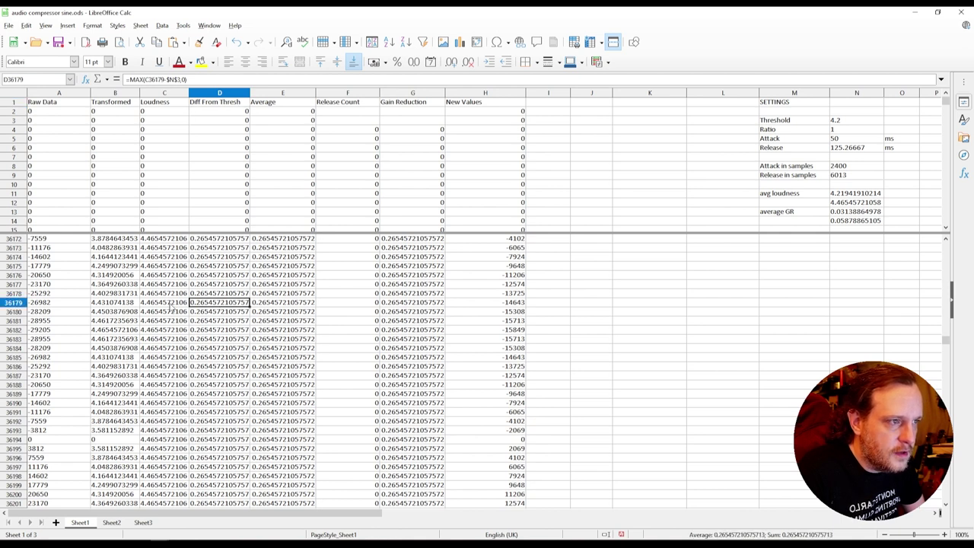
{"action": "left_click", "coordinate": [172, 304]}
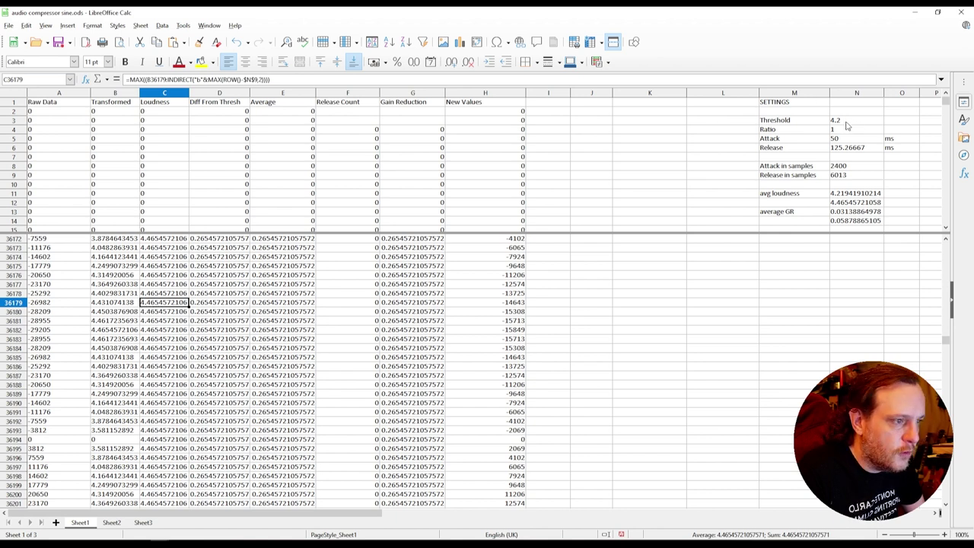
{"action": "left_click", "coordinate": [201, 304]}
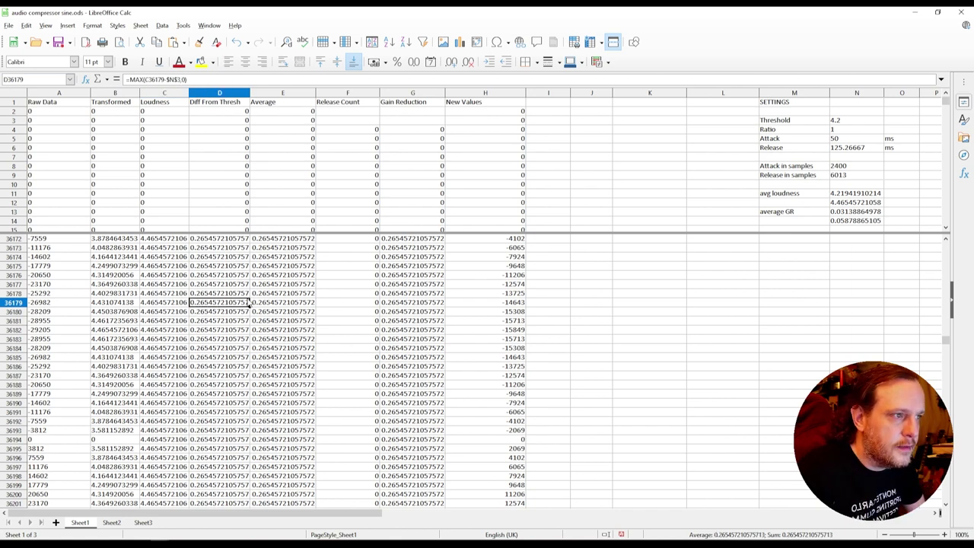
{"action": "left_click", "coordinate": [280, 304]}
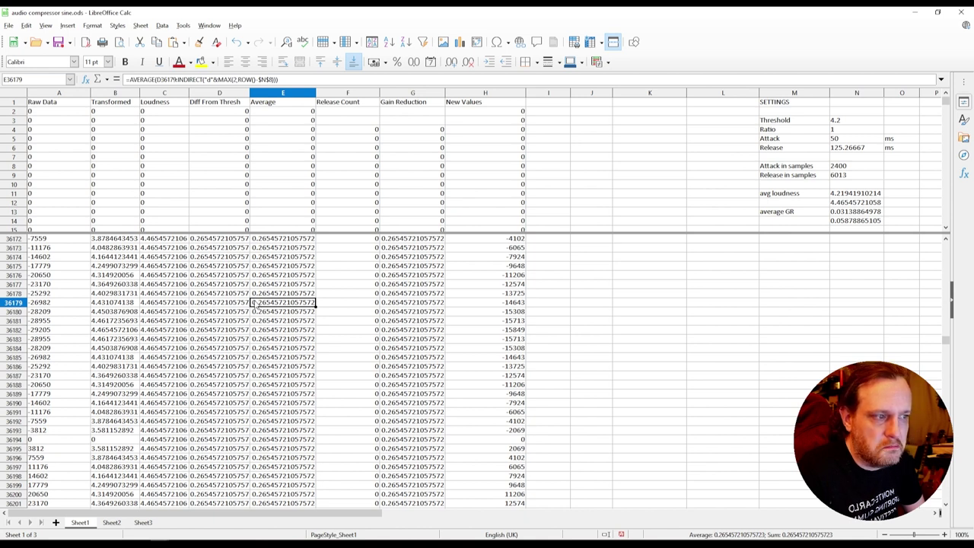
- Compare the Diff From Thresh formulas at D36179 and D2752, totalling D36172:D36179 and D2746:D2752
{"action": "left_click", "coordinate": [228, 305]}
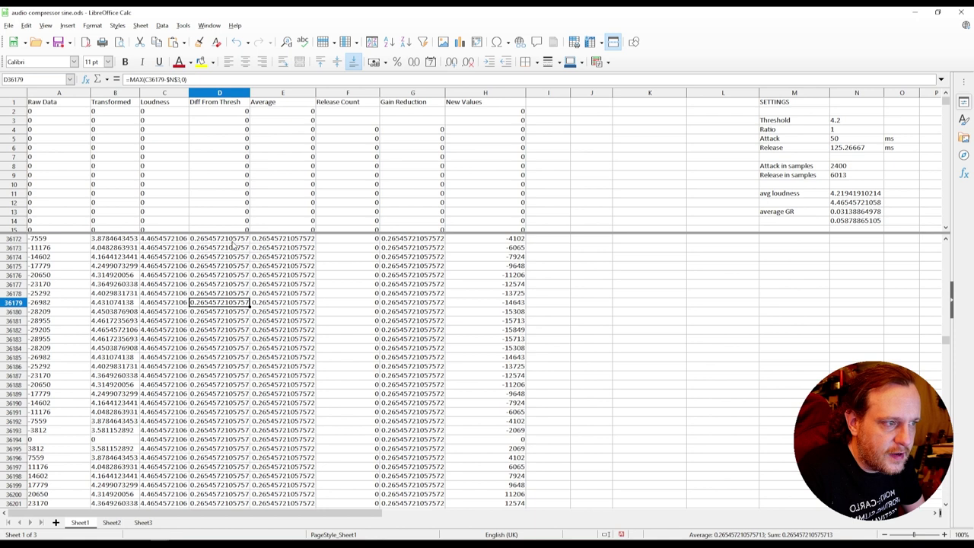
{"action": "left_click_drag", "start_coordinate": [234, 242], "coordinate": [235, 299]}
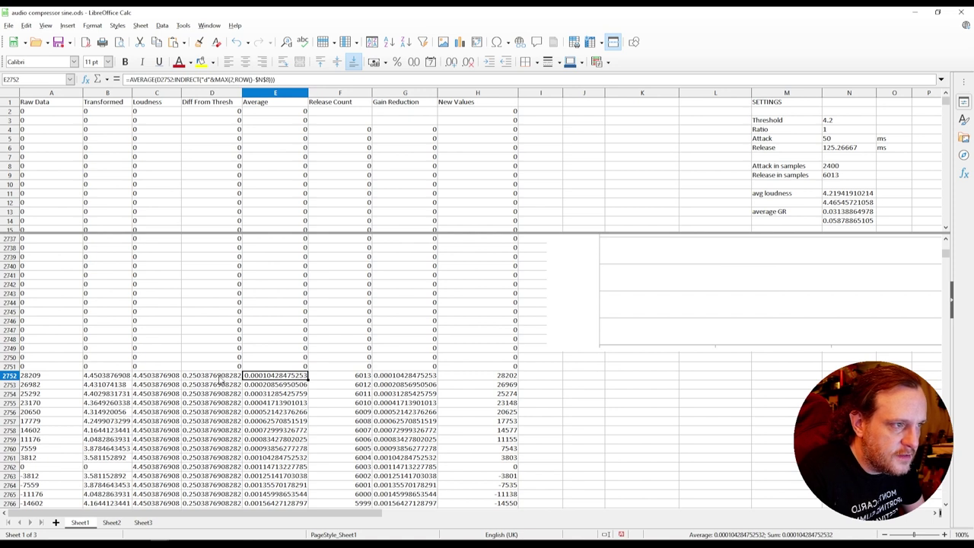
{"action": "left_click", "coordinate": [218, 379]}
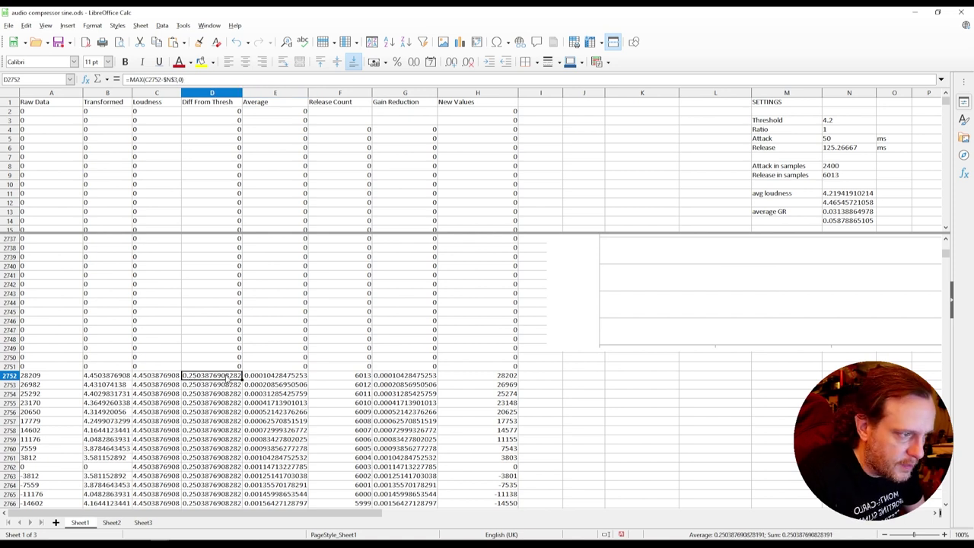
{"action": "left_click", "coordinate": [272, 378]}
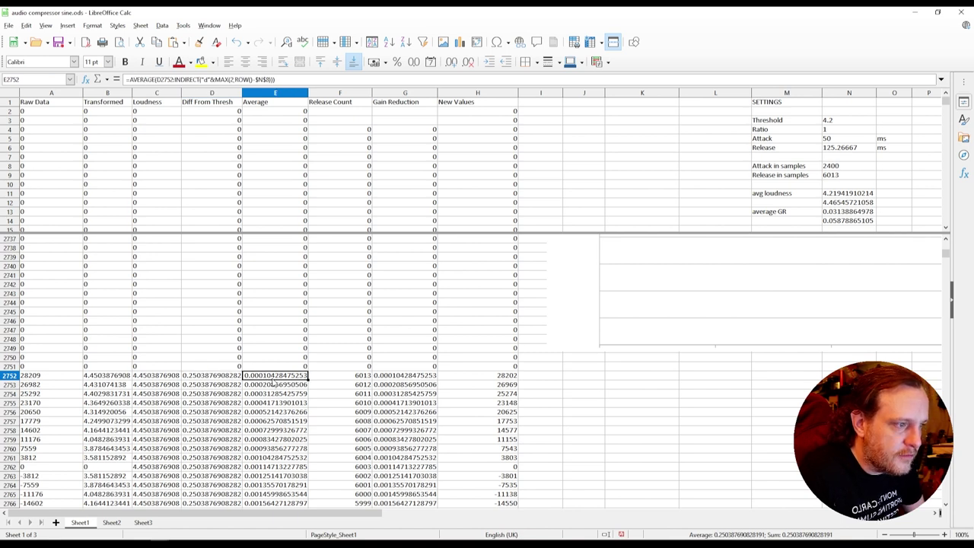
{"action": "left_click", "coordinate": [229, 372]}
{"action": "left_click_drag", "start_coordinate": [229, 371], "coordinate": [236, 326]}
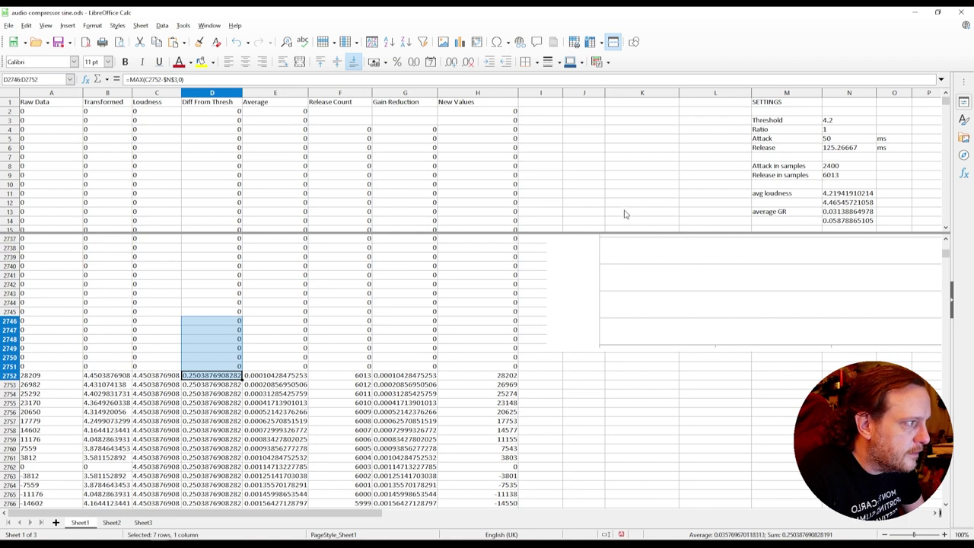
- Check the 2400-sample attack length and compare the Average formula in E2752 with E2
{"action": "left_click", "coordinate": [845, 166]}
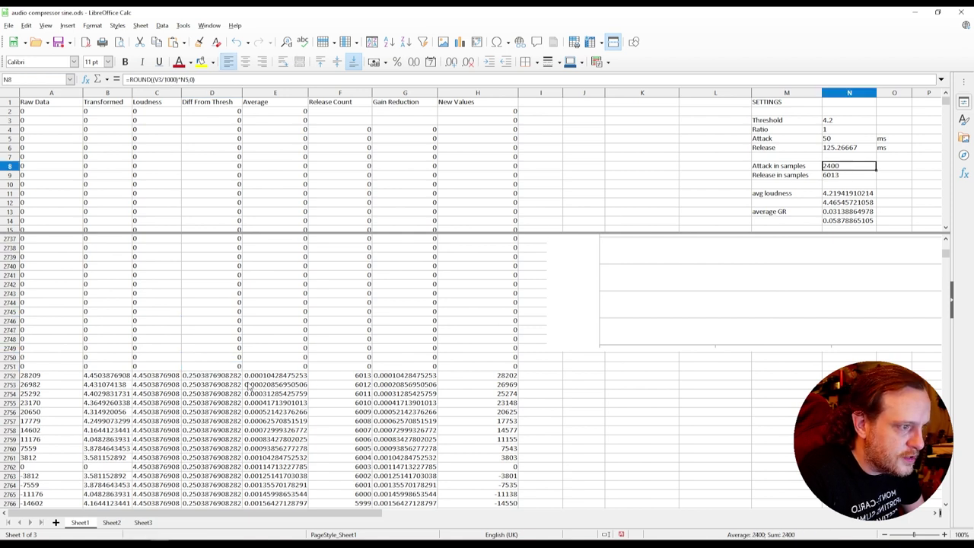
{"action": "left_click", "coordinate": [250, 377]}
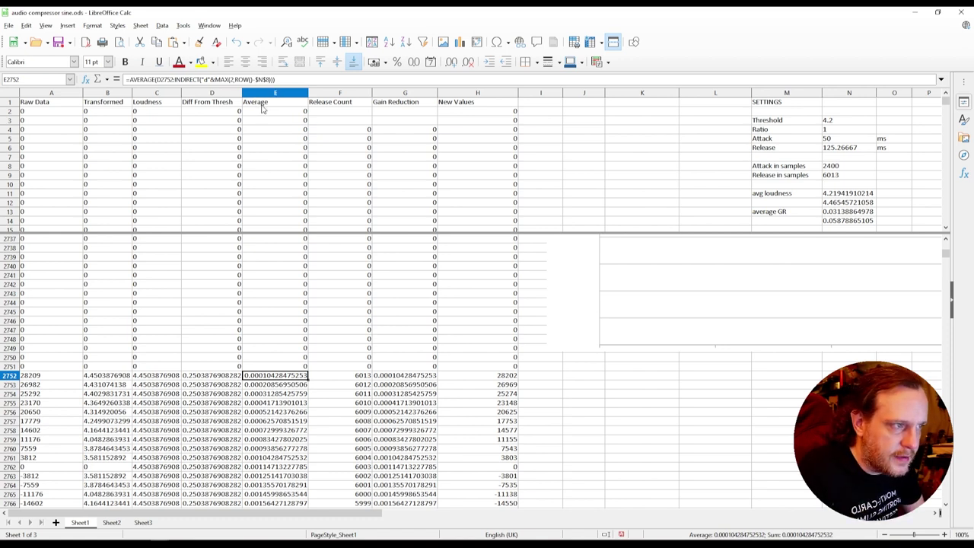
{"action": "left_click", "coordinate": [257, 112]}
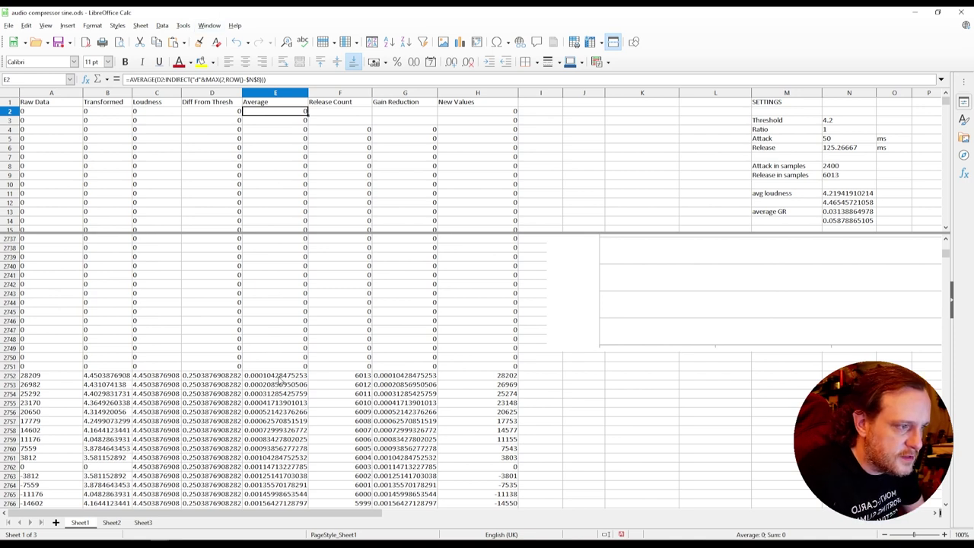
{"action": "left_click", "coordinate": [280, 376]}
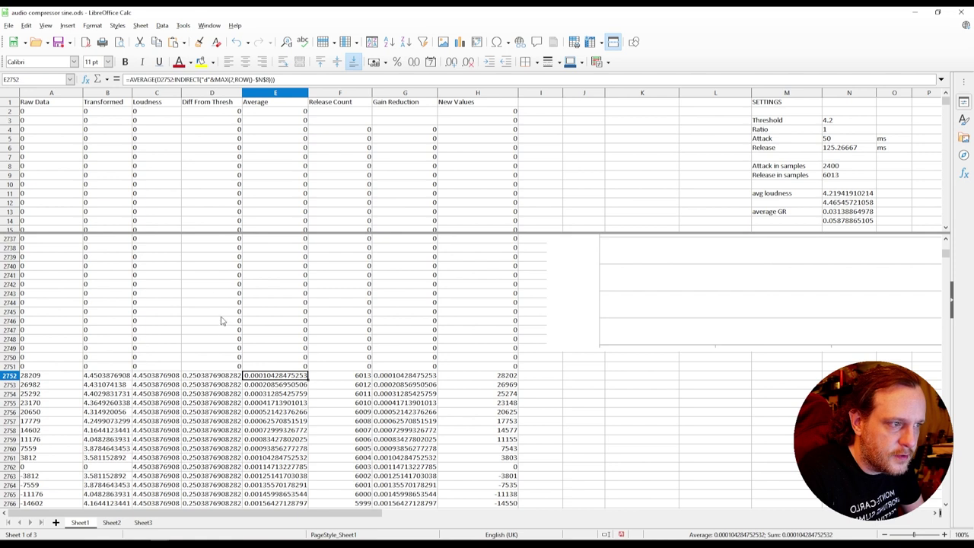
- Check the Average values in E2753, E2755, E2757 and E2759, then scroll further down
{"action": "left_click", "coordinate": [284, 384]}
{"action": "left_click", "coordinate": [285, 402]}
{"action": "left_click", "coordinate": [285, 422]}
{"action": "left_click", "coordinate": [284, 440]}
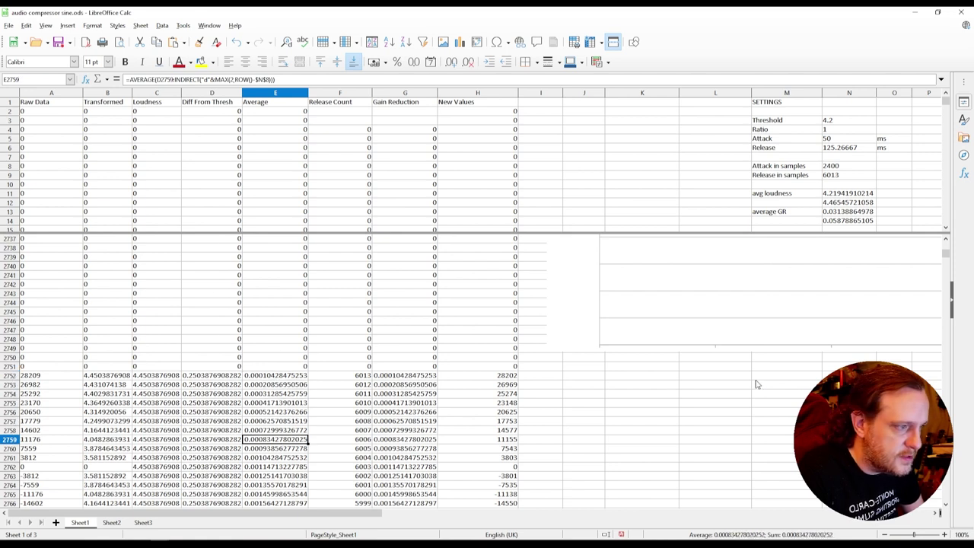
{"action": "scroll", "coordinate": [945, 502], "scroll_direction": "down", "scroll_amount": 3}
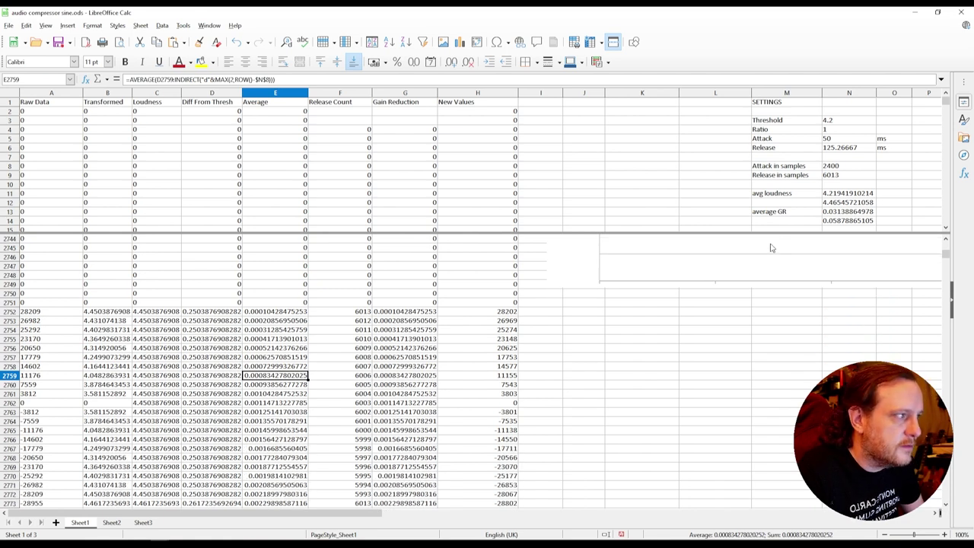
- Recheck the attack length, total D2749:D2754, and compare the Average formulas in E2753 and E2752
{"action": "left_click", "coordinate": [843, 167]}
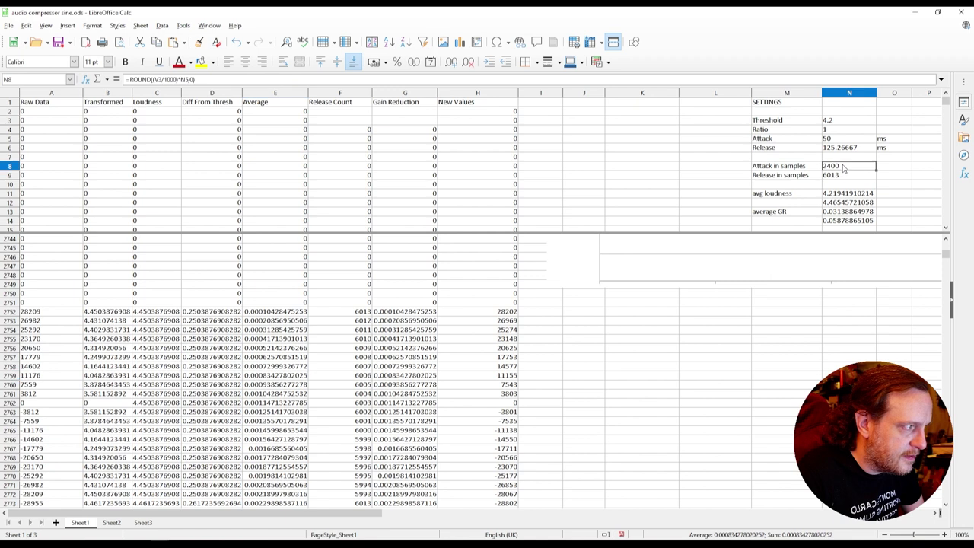
{"action": "left_click_drag", "start_coordinate": [180, 330], "coordinate": [186, 264]}
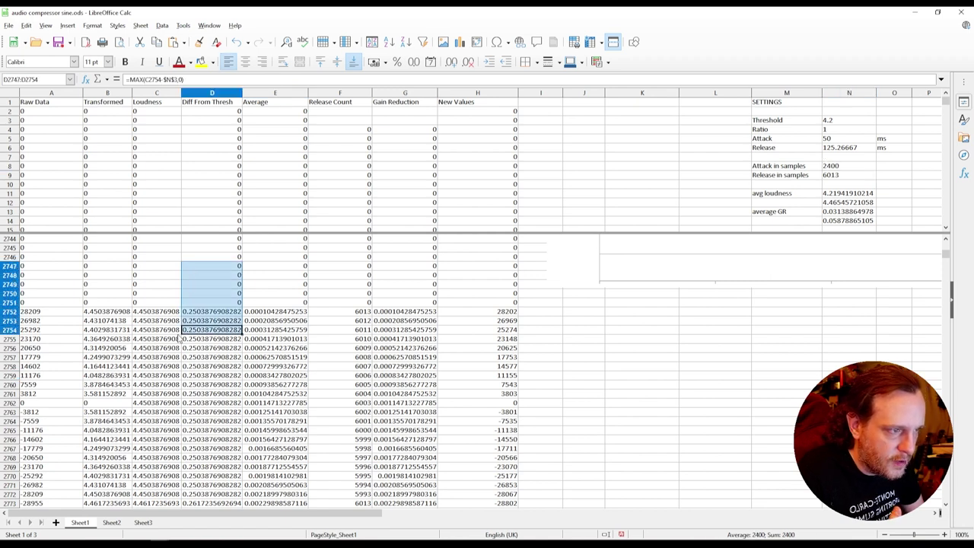
{"action": "left_click", "coordinate": [272, 323]}
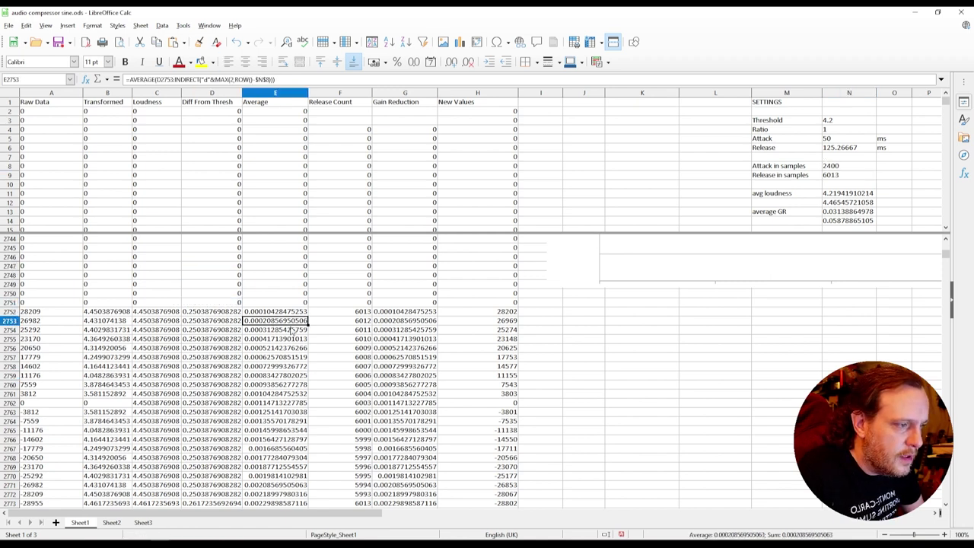
{"action": "left_click", "coordinate": [292, 313]}
{"action": "scroll", "coordinate": [288, 403], "scroll_direction": "down", "scroll_amount": 5}
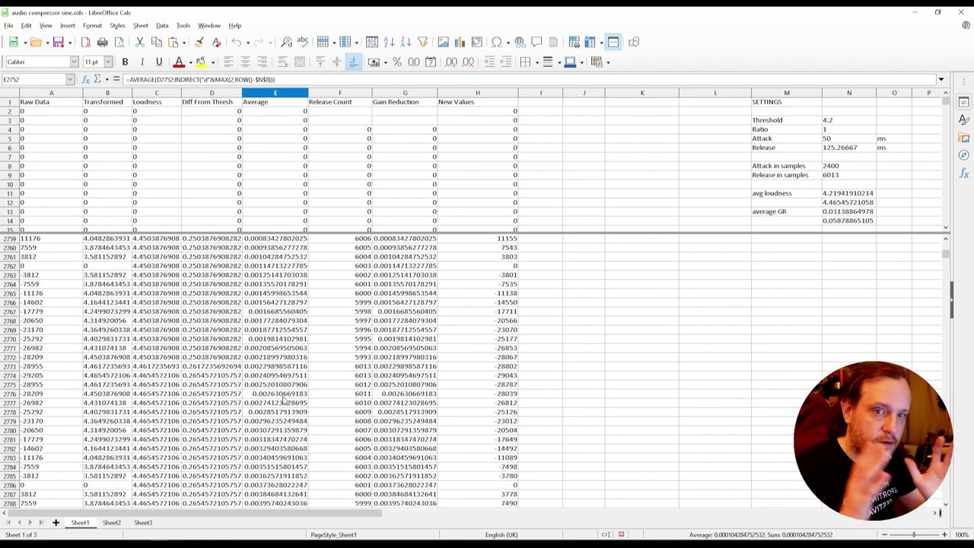
- Scroll the spreadsheet back up a few rows
{"action": "scroll", "coordinate": [283, 399], "scroll_direction": "up", "scroll_amount": 5}
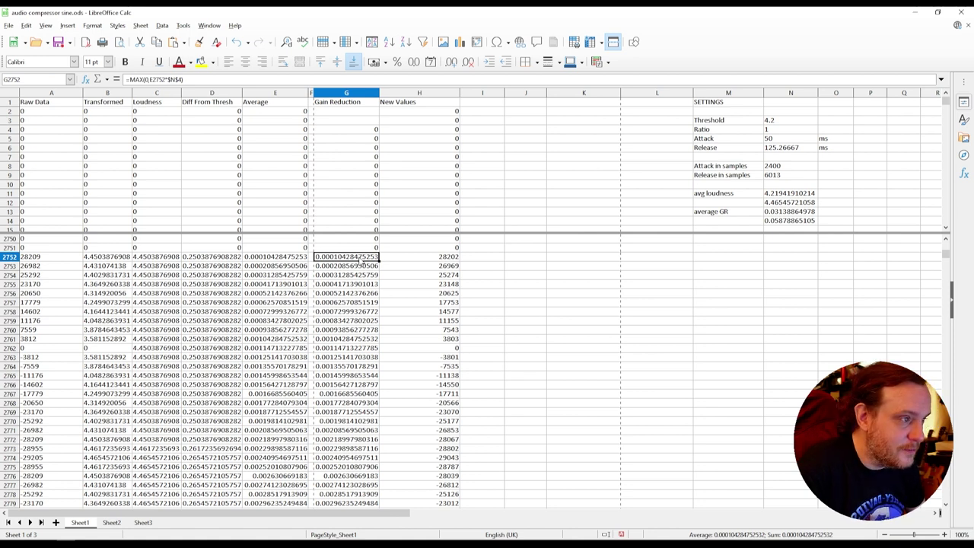
{"action": "left_click", "coordinate": [264, 259]}
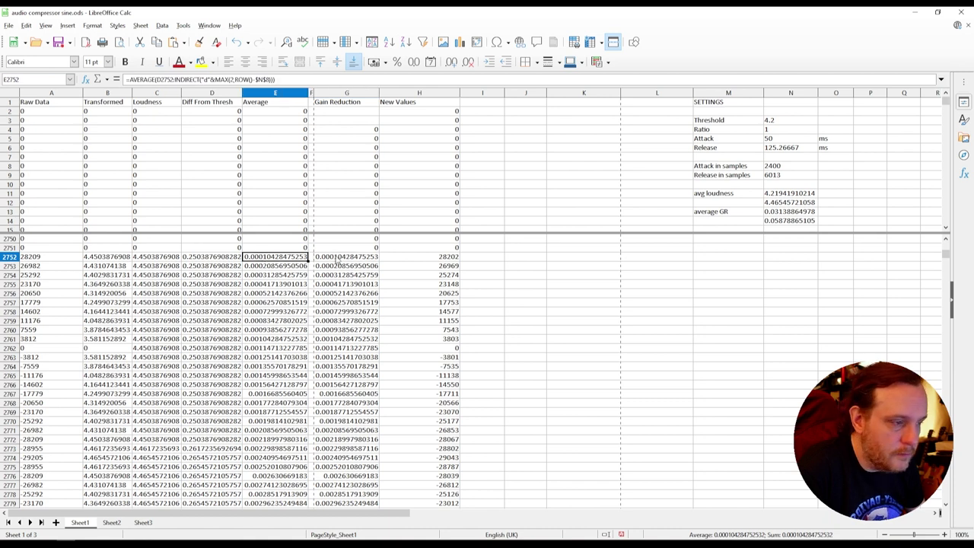
{"action": "left_click", "coordinate": [349, 260]}
{"action": "left_click", "coordinate": [784, 138]}
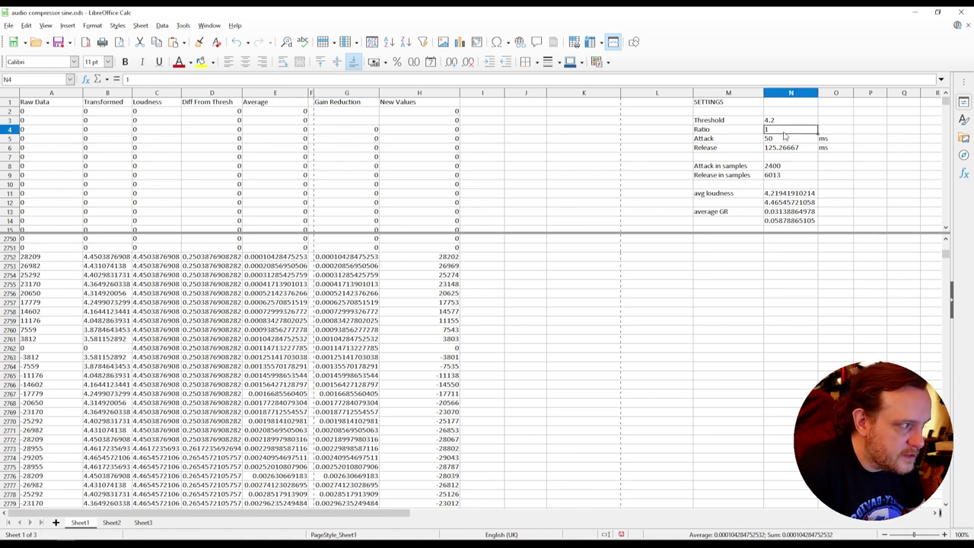
{"action": "left_click", "coordinate": [340, 259]}
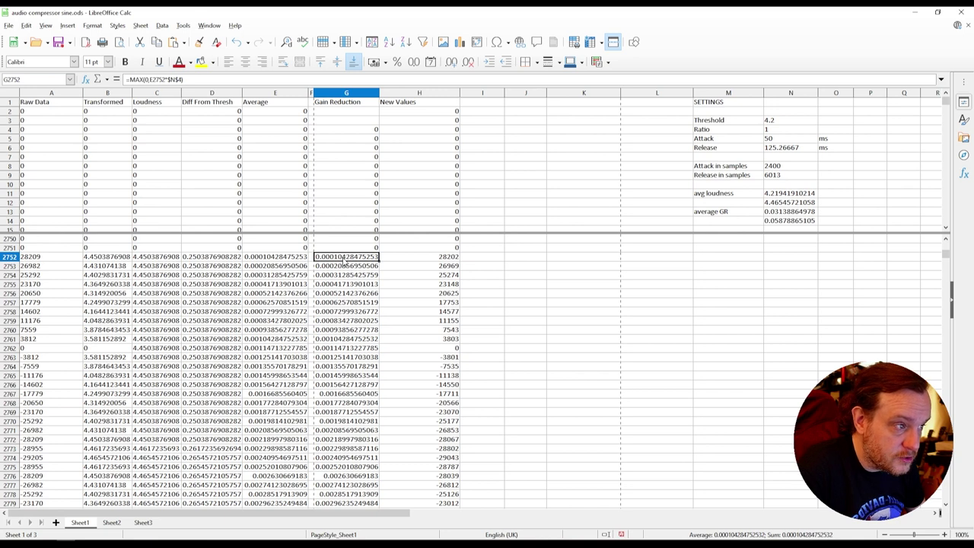
{"action": "left_click", "coordinate": [418, 260]}
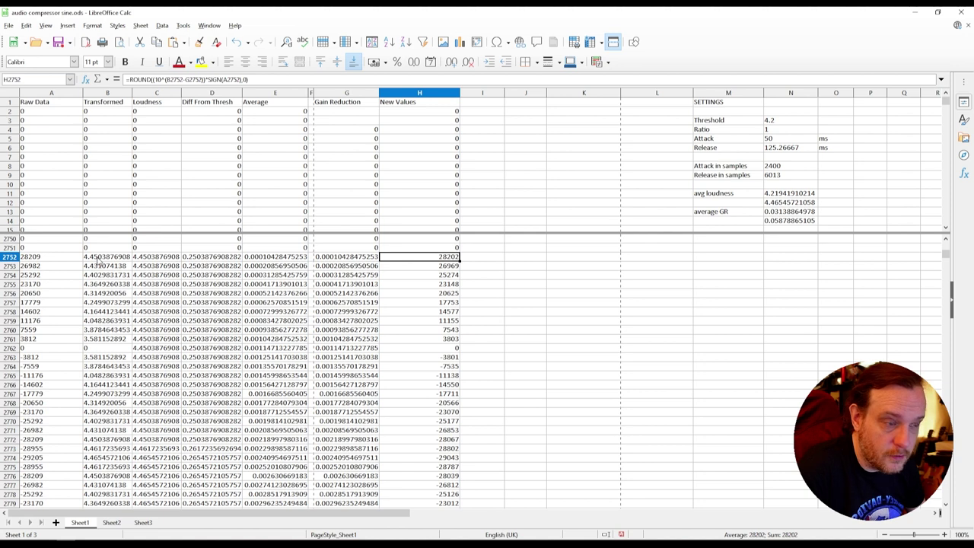
- Compare the raw, Transformed, Gain Reduction and New Values formulas in row 2752
{"action": "left_click", "coordinate": [98, 260]}
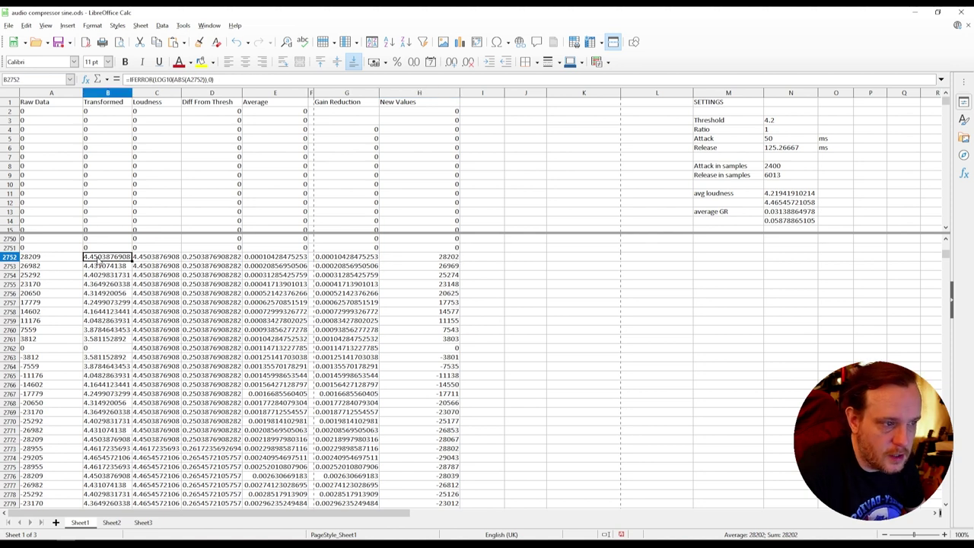
{"action": "left_click", "coordinate": [52, 258]}
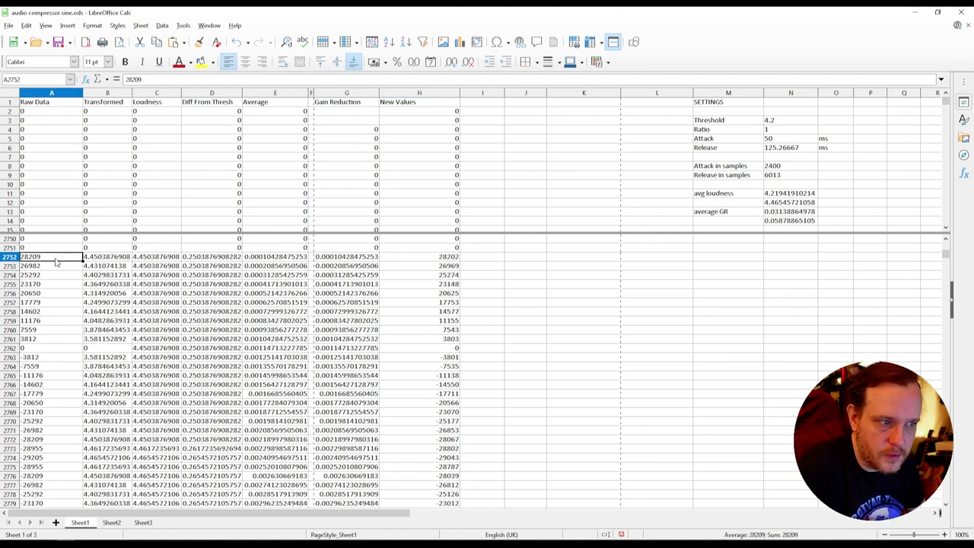
{"action": "left_click", "coordinate": [95, 259]}
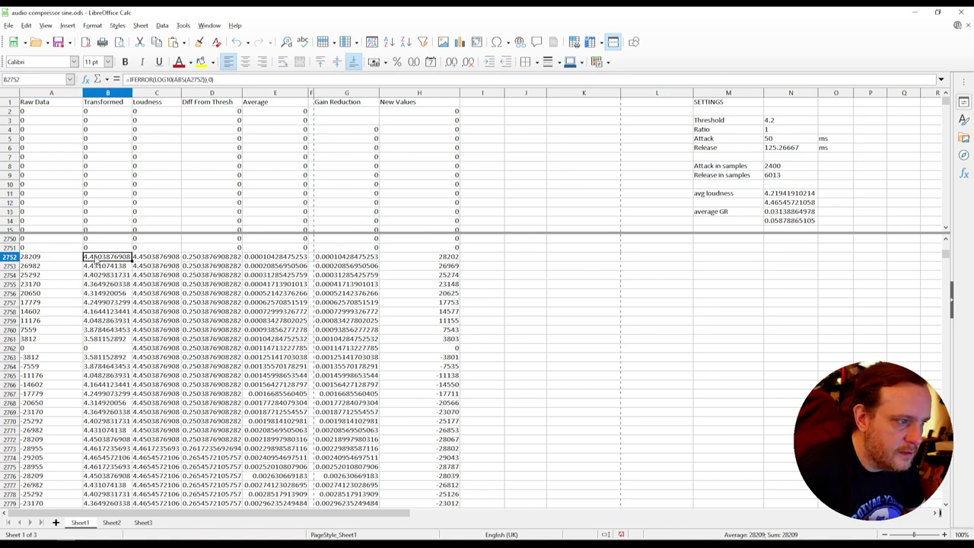
{"action": "left_click", "coordinate": [441, 259]}
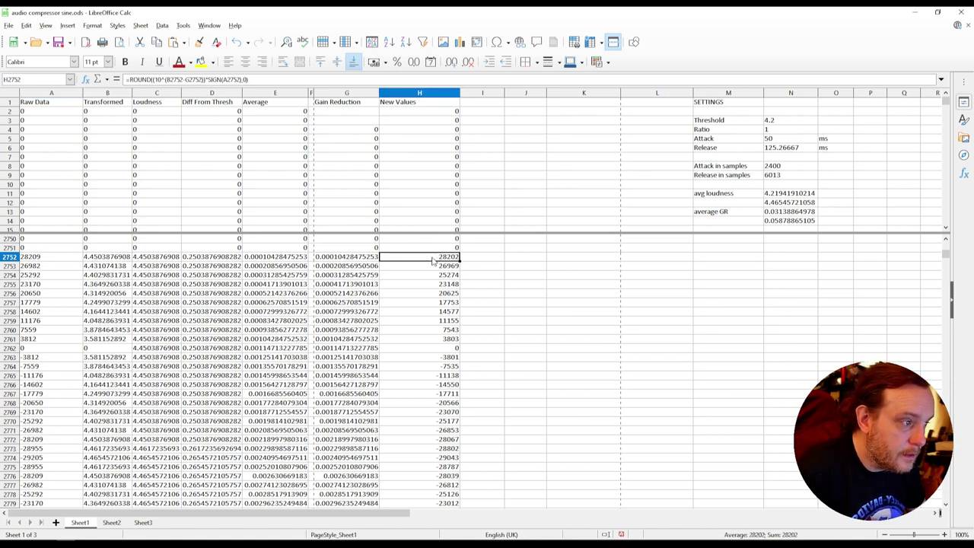
{"action": "left_click", "coordinate": [344, 260]}
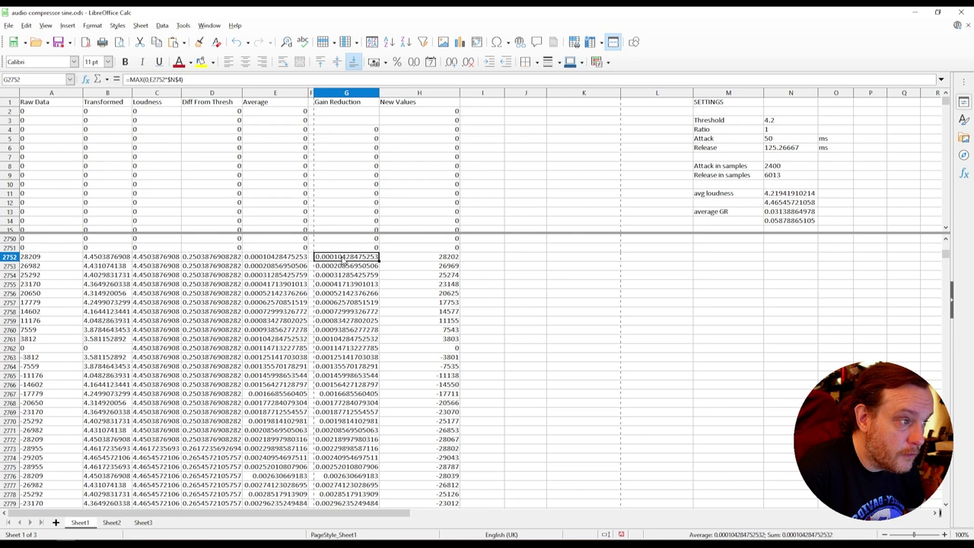
{"action": "left_click", "coordinate": [411, 261]}
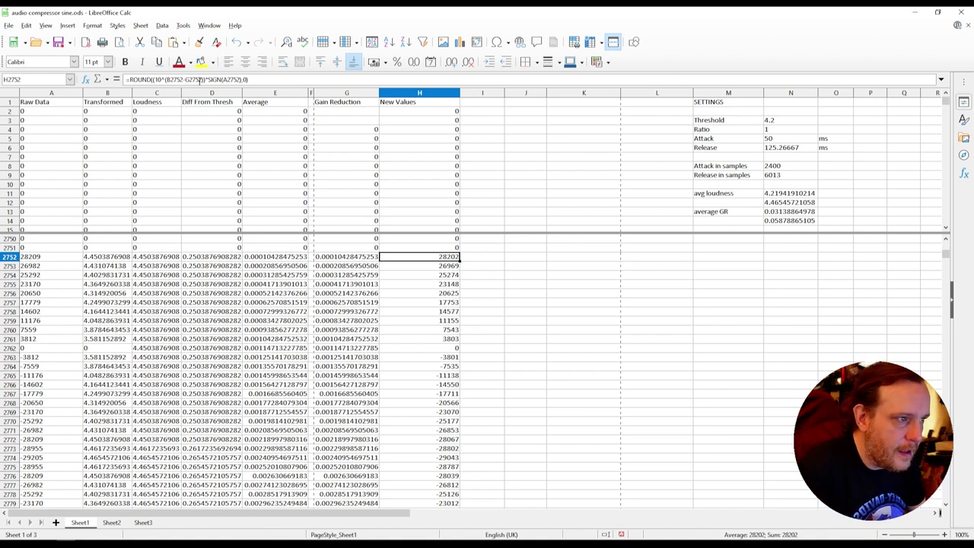
- Copy the SIGN part of the New Values formula, leaving the formula unchanged
{"action": "left_click", "coordinate": [207, 78]}
{"action": "left_click_drag", "start_coordinate": [248, 79], "coordinate": [187, 79]}
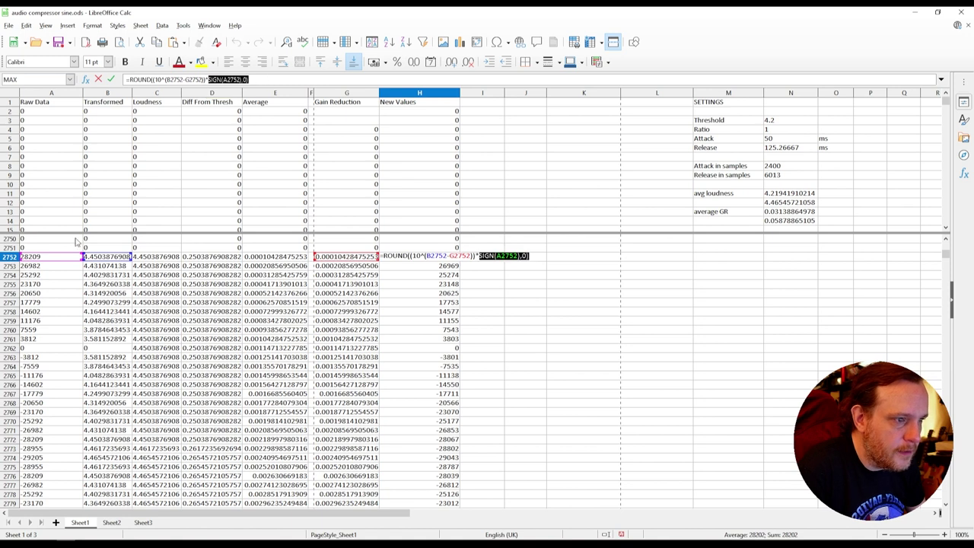
{"action": "key", "text": "ctrl+c"}
{"action": "key", "text": "Escape"}
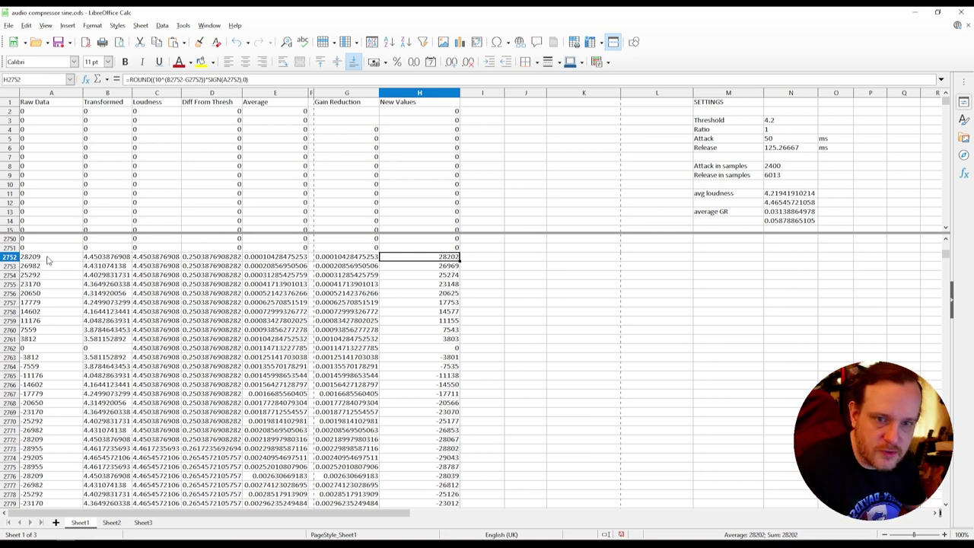
- Select the entire New Values column and switch to sines-samples.txt in VS Code
{"action": "scroll", "coordinate": [487, 282], "scroll_direction": "up", "scroll_amount": 3}
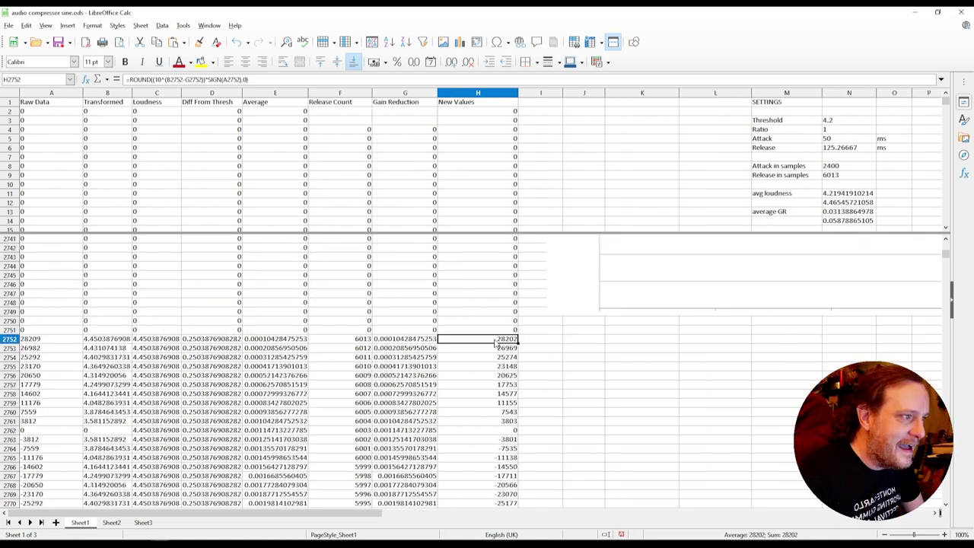
{"action": "left_click", "coordinate": [479, 93]}
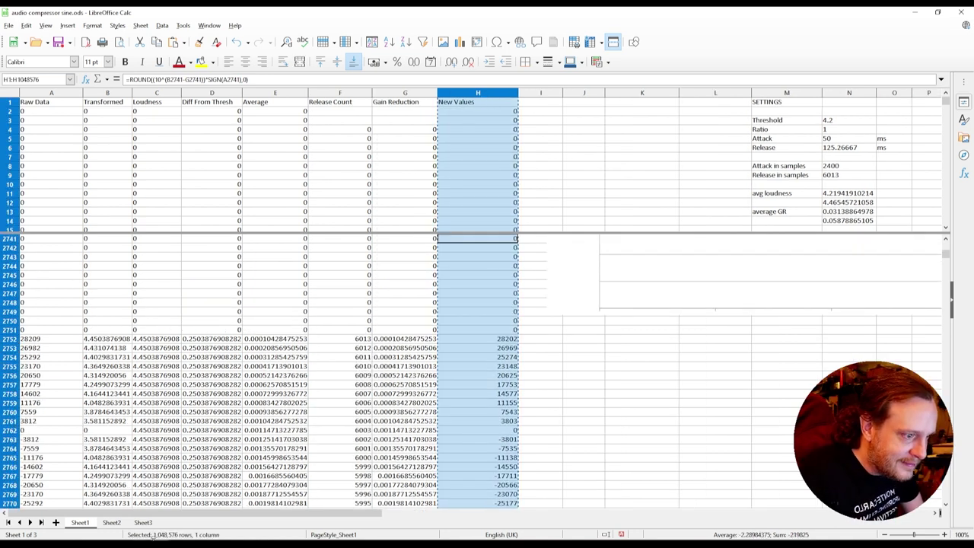
{"action": "key", "text": "alt+Tab"}
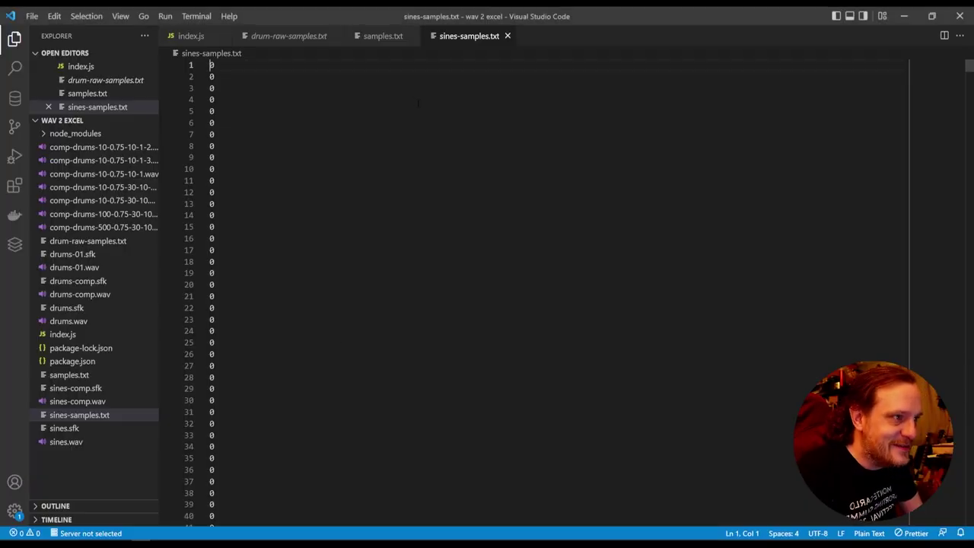
- Replace the file's contents with the copied New Values and delete the 'New Values' heading on line 1
{"action": "key", "text": "ctrl+a"}
{"action": "key", "text": "ctrl+End"}
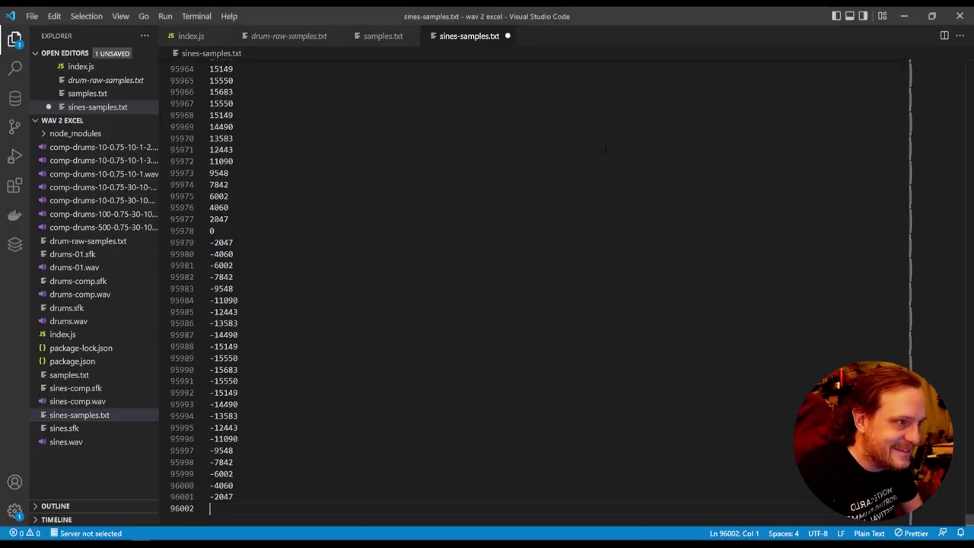
{"action": "key", "text": "Return"}
{"action": "left_click_drag", "start_coordinate": [932, 498], "coordinate": [882, 69]}
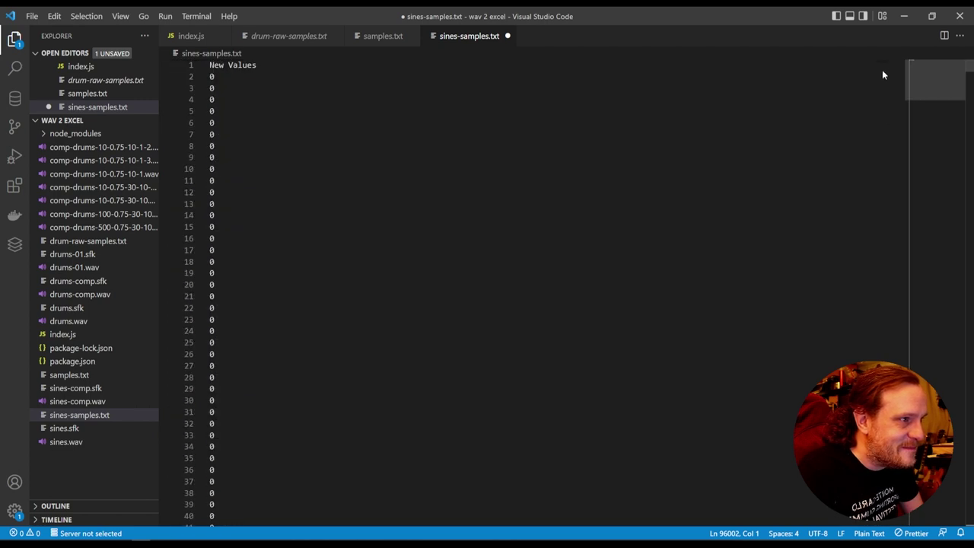
{"action": "left_click_drag", "start_coordinate": [258, 65], "coordinate": [192, 63]}
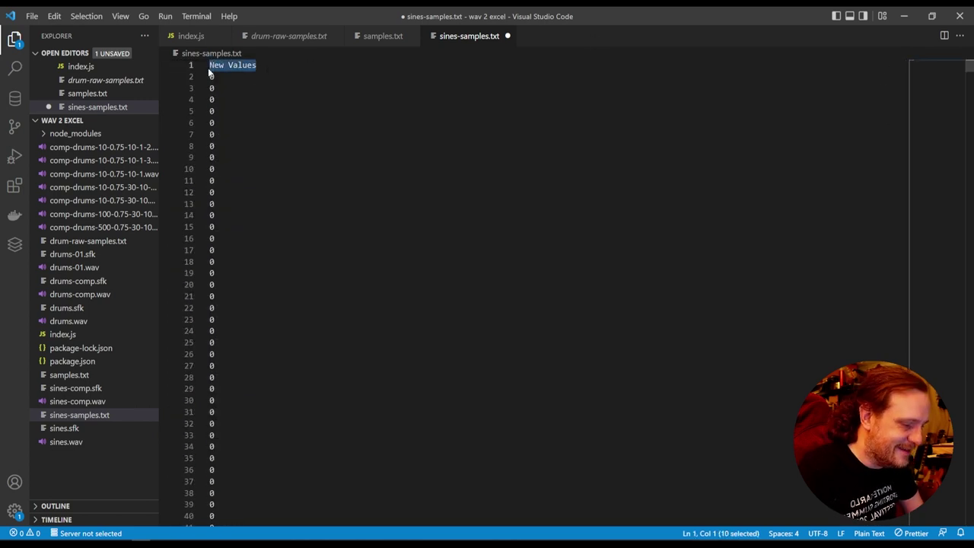
{"action": "key", "text": "BackSpace"}
{"action": "left_click", "coordinate": [191, 36]}
{"action": "scroll", "coordinate": [487, 289], "scroll_direction": "up", "scroll_amount": 3}
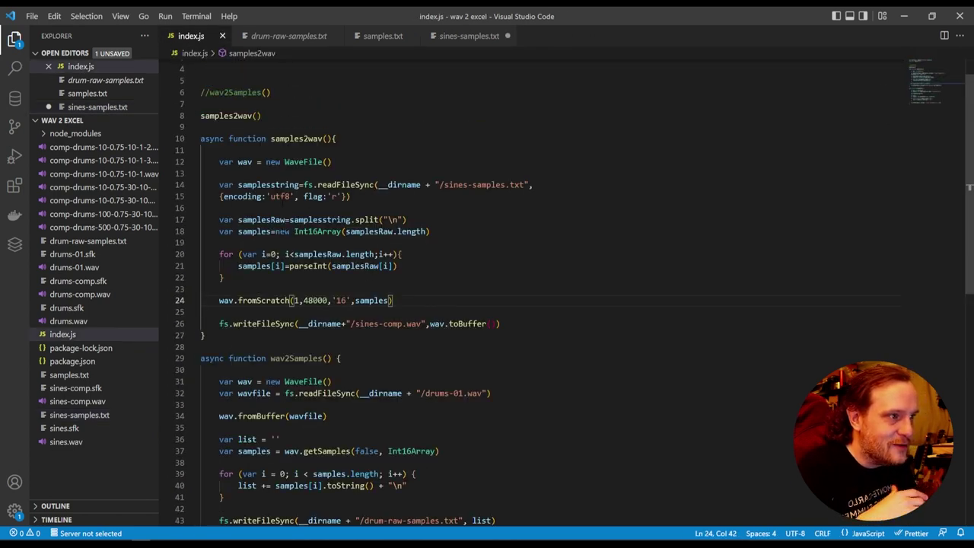
{"action": "double_click", "coordinate": [226, 146]}
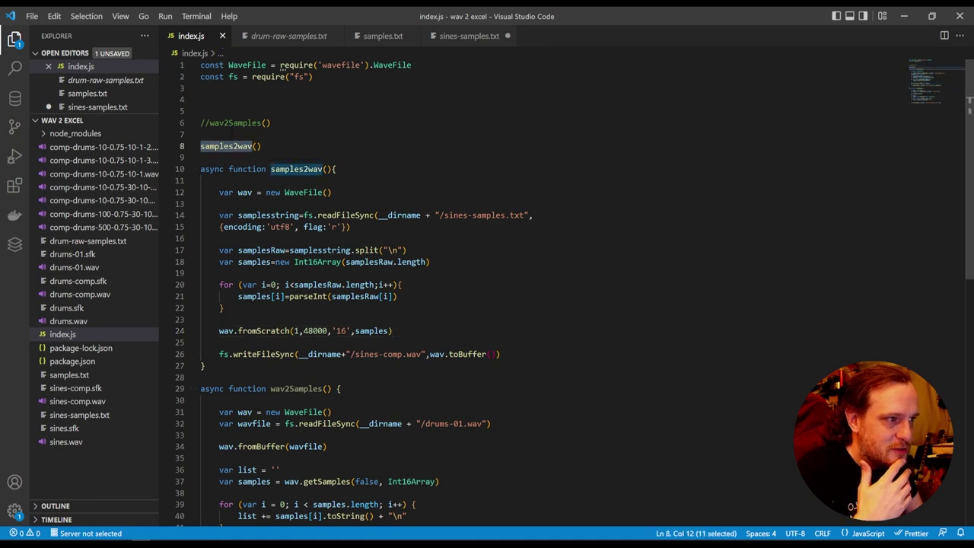
{"action": "double_click", "coordinate": [232, 123]}
{"action": "double_click", "coordinate": [226, 147]}
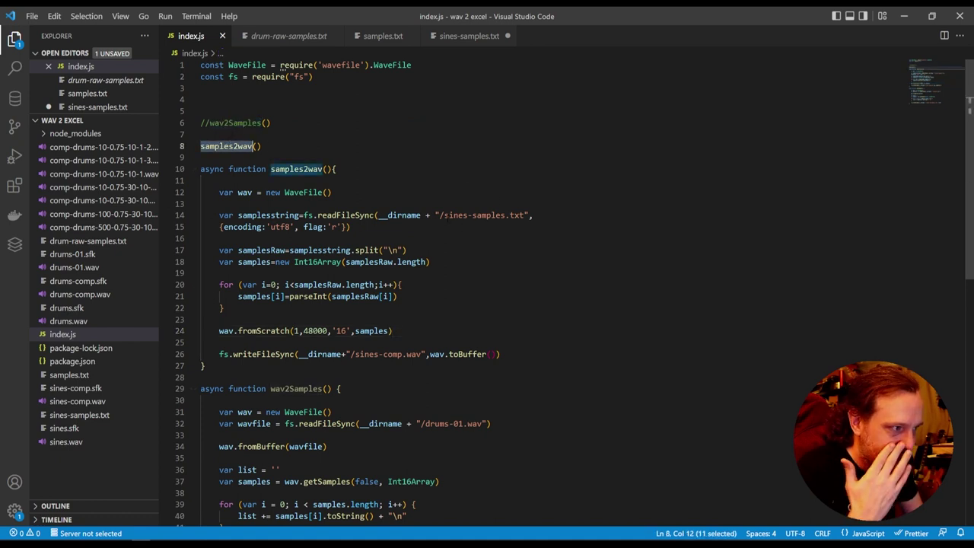
{"action": "left_click_drag", "start_coordinate": [444, 216], "coordinate": [498, 216]}
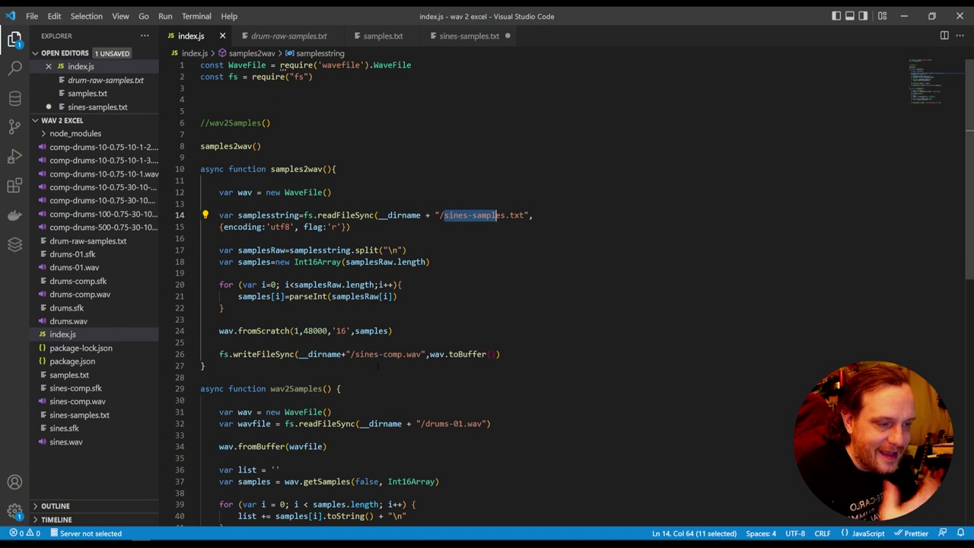
{"action": "left_click_drag", "start_coordinate": [355, 354], "coordinate": [404, 354]}
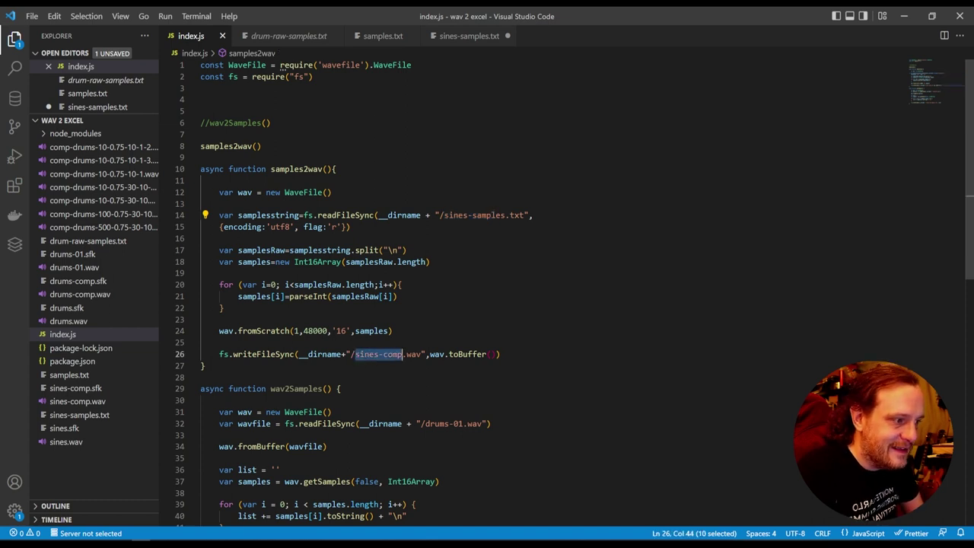
{"action": "left_click", "coordinate": [436, 310]}
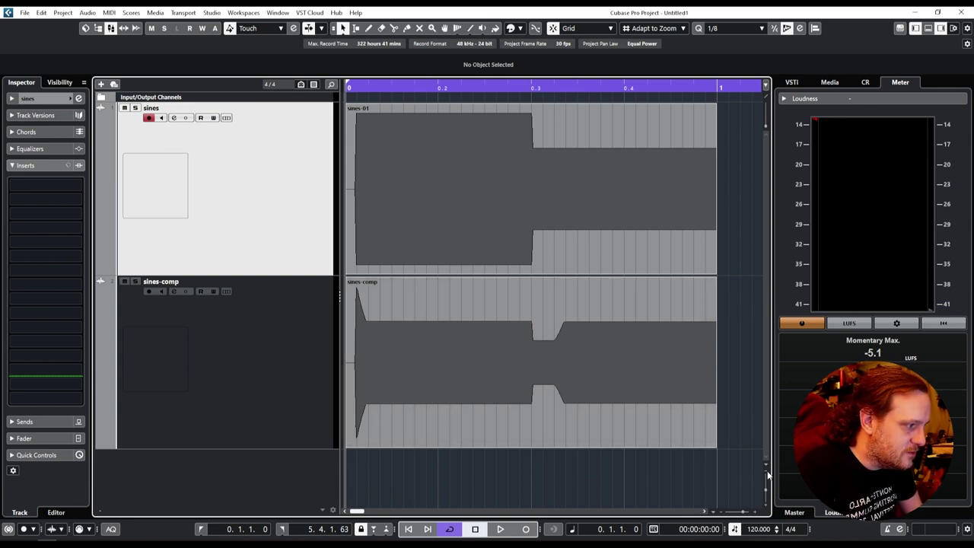
- Shrink the sines and sines-comp track lanes to a small height
{"action": "left_click_drag", "start_coordinate": [764, 473], "coordinate": [639, 481]}
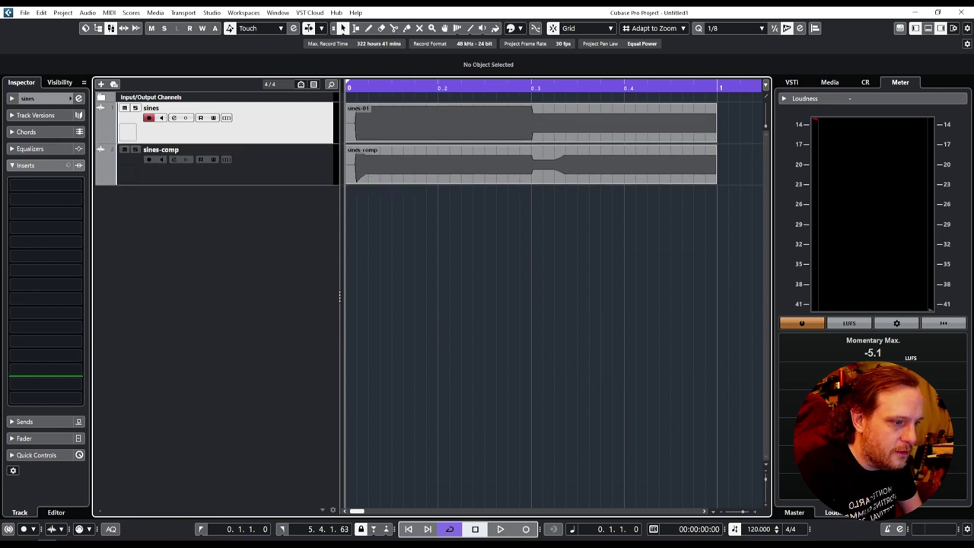
- Bring up audio compressor drums.ods and review threshold 3, ratio 0.75, attack 30, release 10
{"action": "mouse_move", "coordinate": [164, 543]}
{"action": "left_click", "coordinate": [165, 502]}
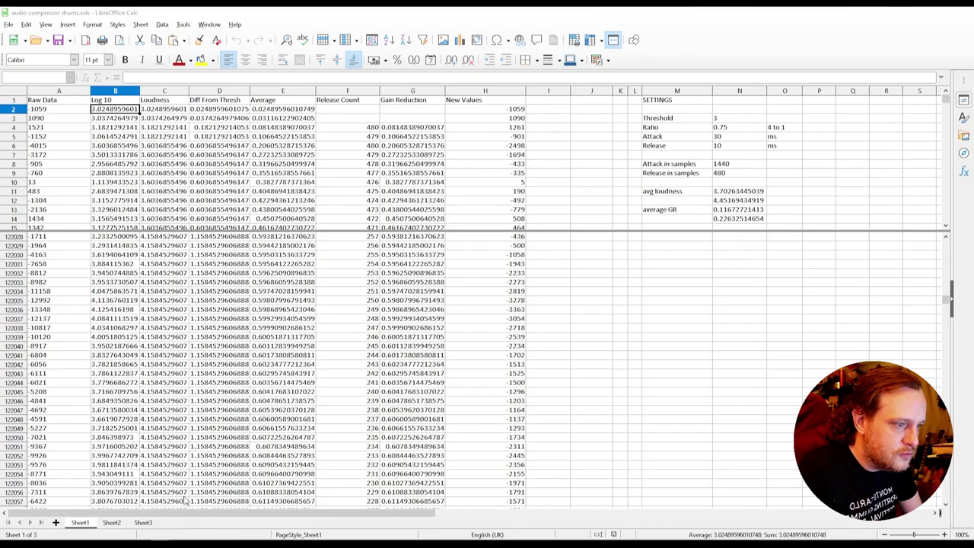
{"action": "left_click", "coordinate": [58, 92]}
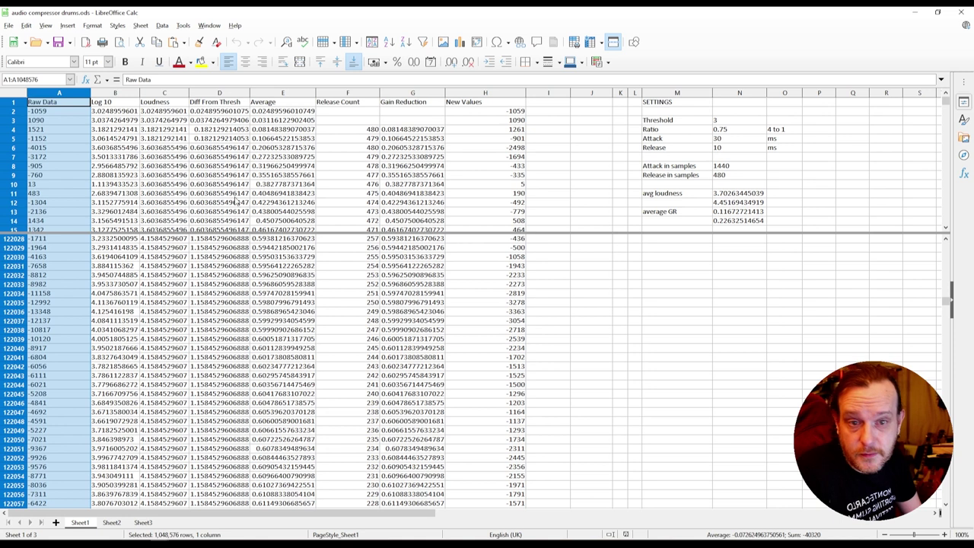
{"action": "left_click", "coordinate": [736, 122]}
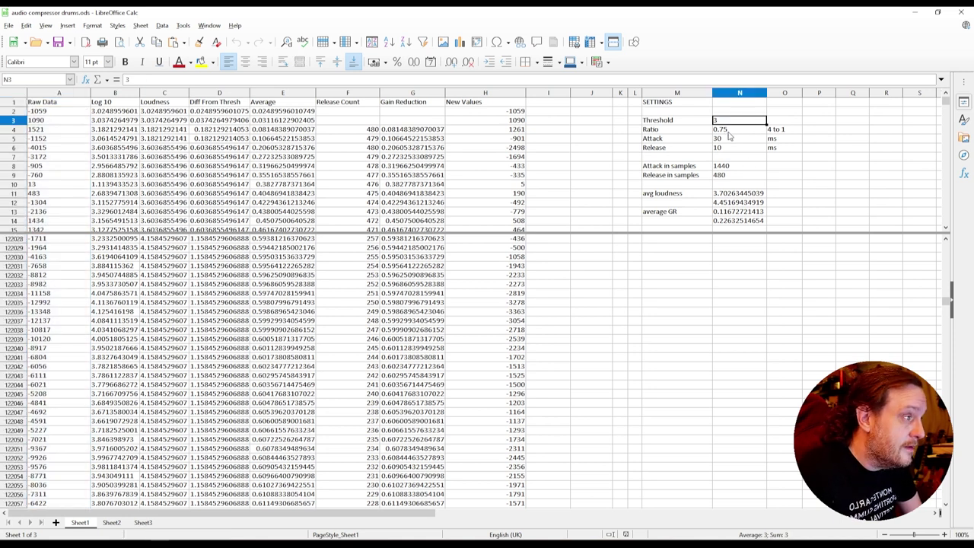
{"action": "left_click", "coordinate": [728, 131]}
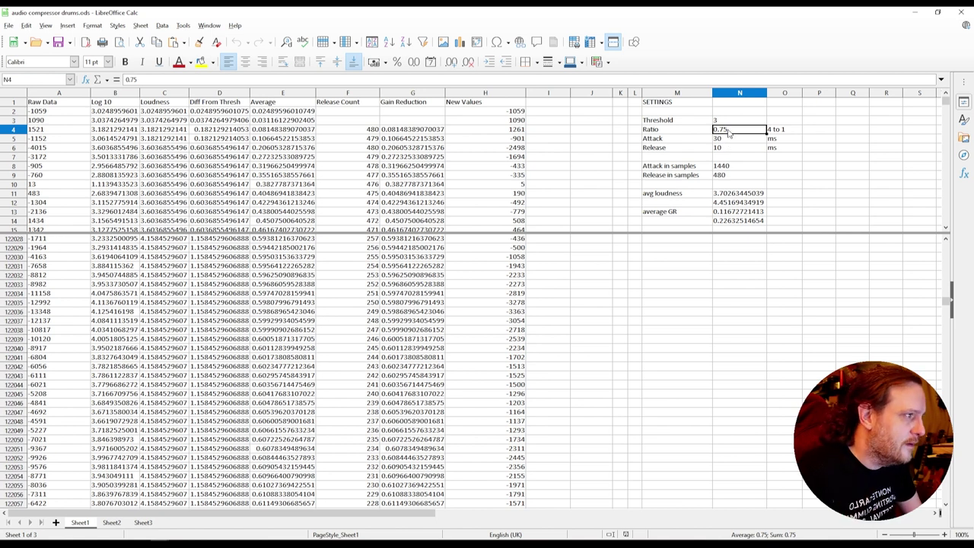
{"action": "left_click", "coordinate": [730, 140]}
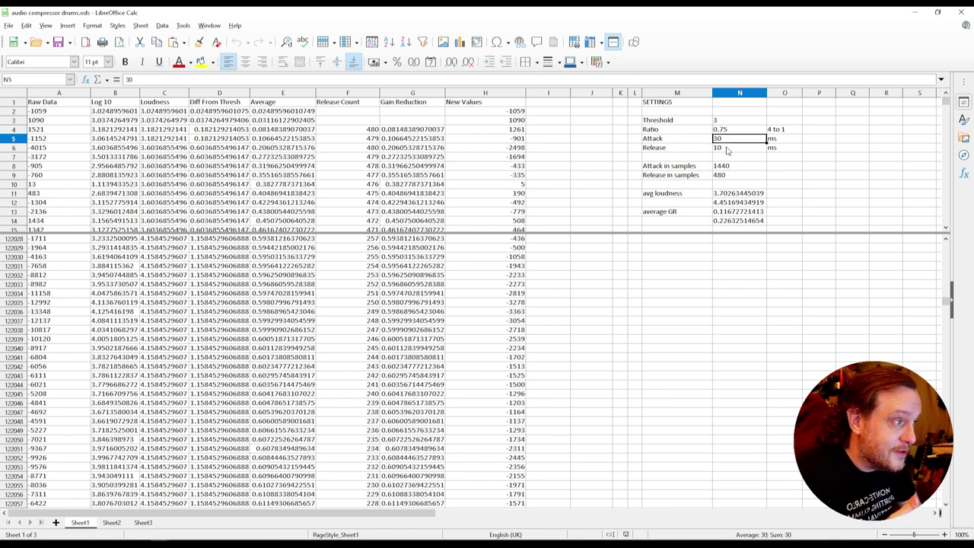
{"action": "left_click", "coordinate": [728, 149]}
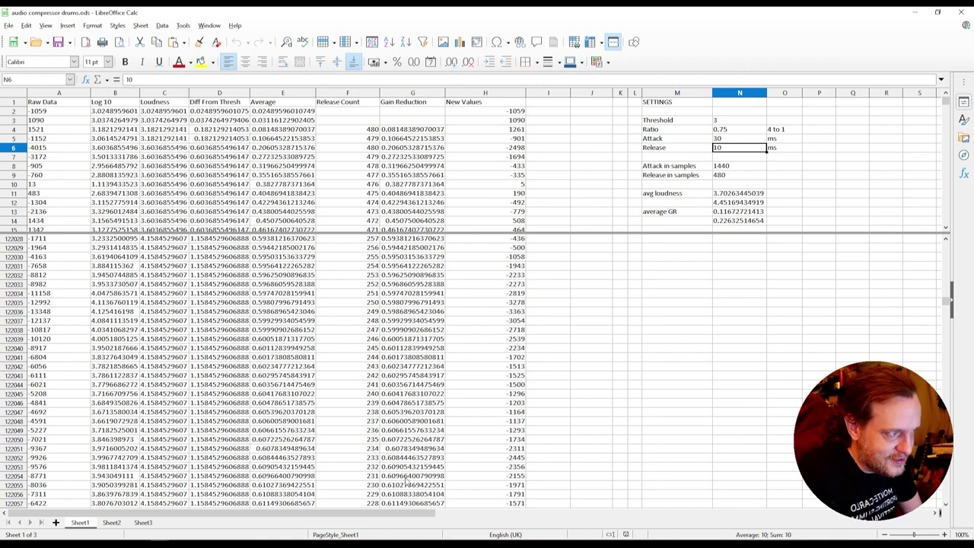
- Move the drums-01 track above drums-comp and solo drums-01
{"action": "key", "text": "alt+Tab"}
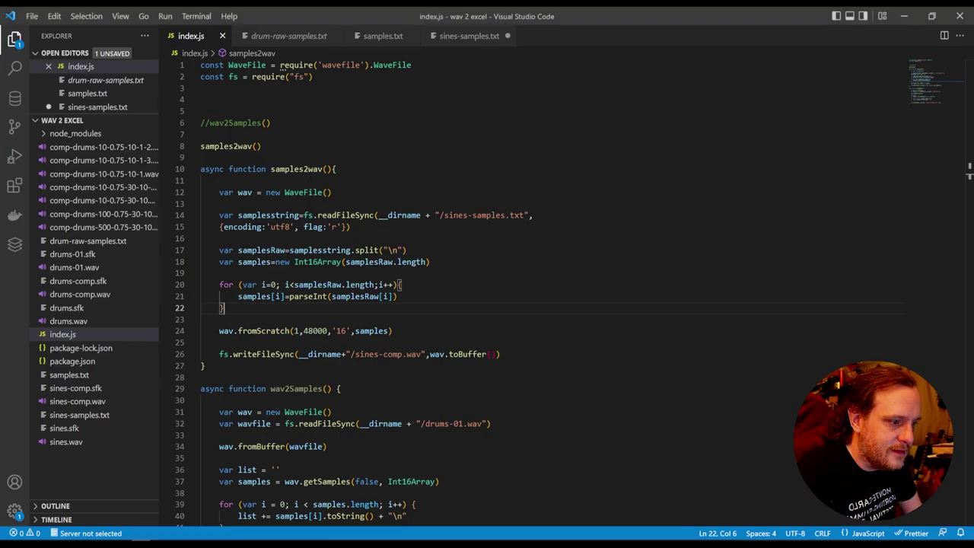
{"action": "key", "text": "alt+Tab"}
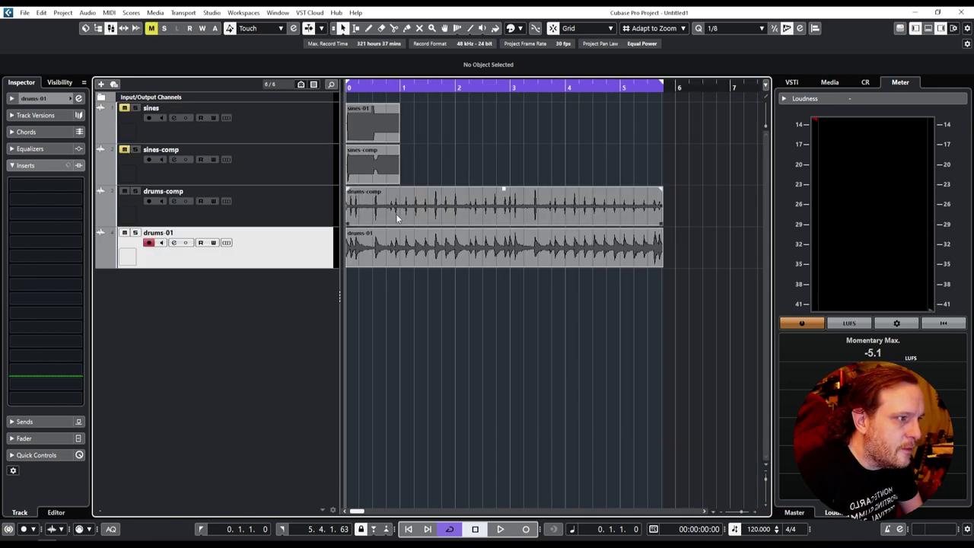
{"action": "left_click", "coordinate": [397, 219]}
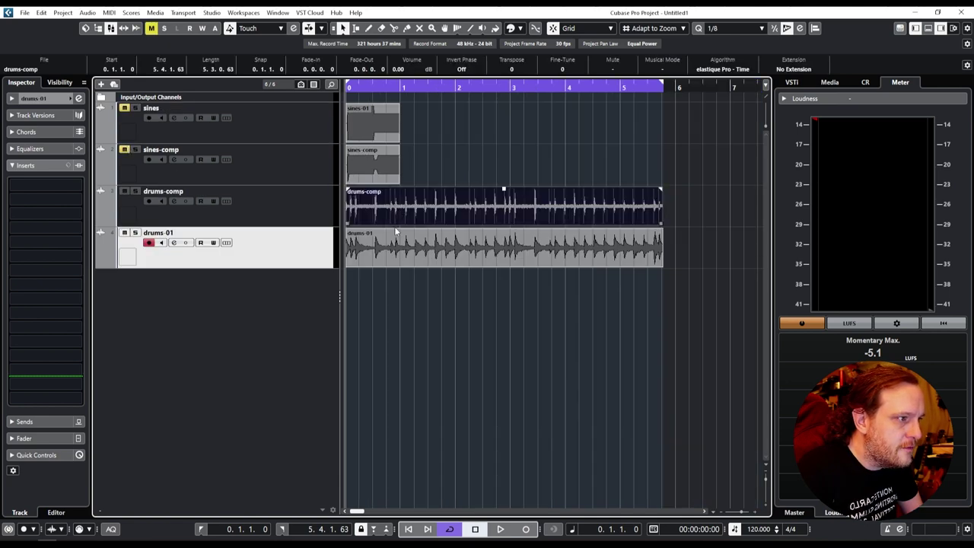
{"action": "left_click", "coordinate": [403, 256]}
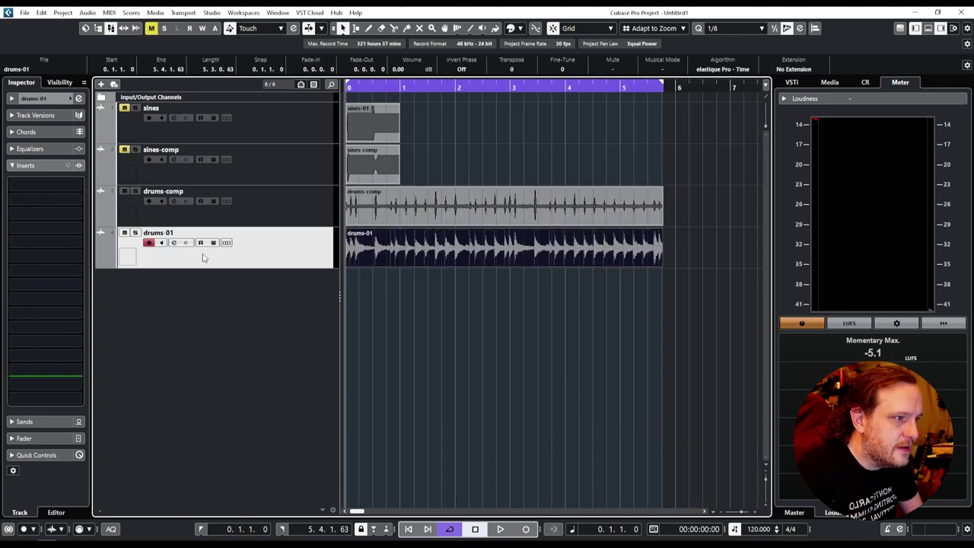
{"action": "left_click_drag", "start_coordinate": [238, 257], "coordinate": [235, 219]}
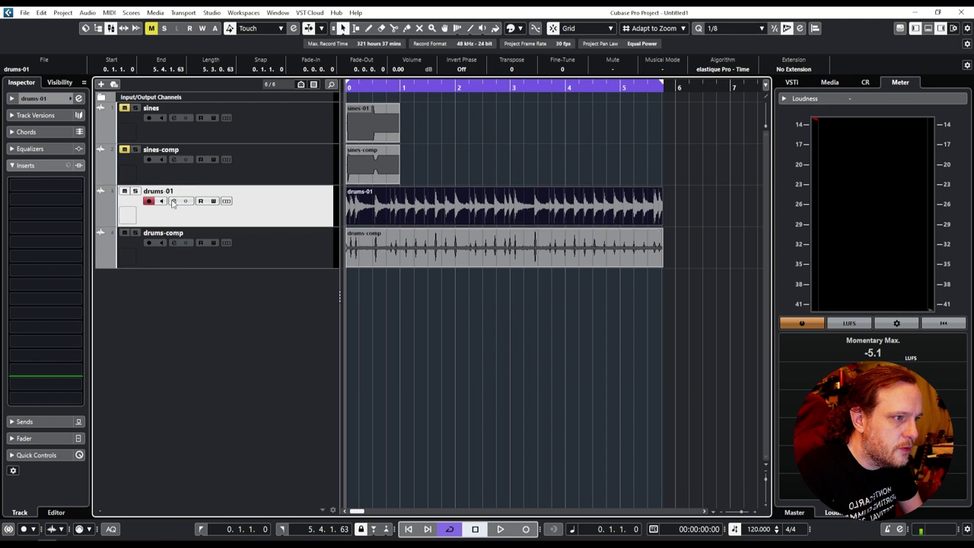
{"action": "left_click", "coordinate": [136, 191]}
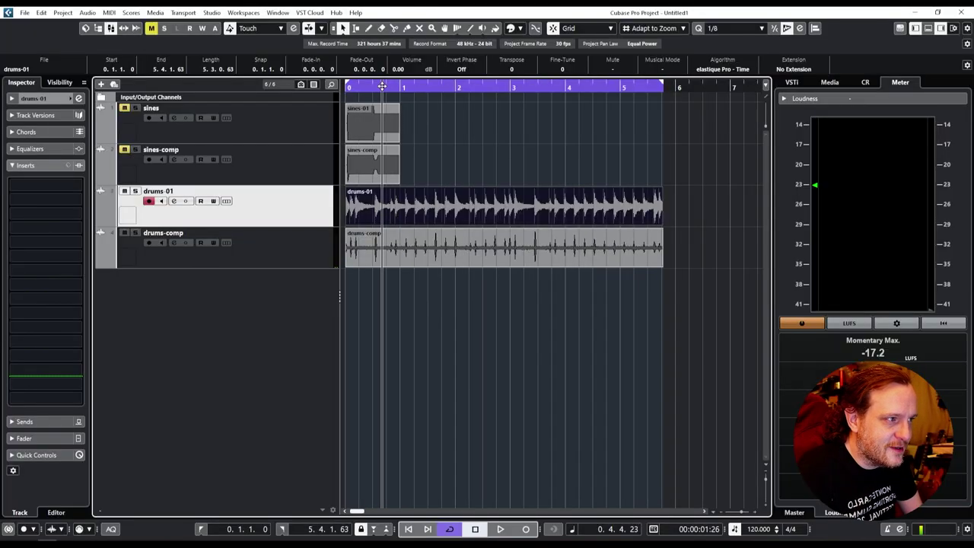
- Return playback to the start and turn on monitoring for the drums-comp track
{"action": "key", "text": "Home"}
{"action": "left_click", "coordinate": [255, 259]}
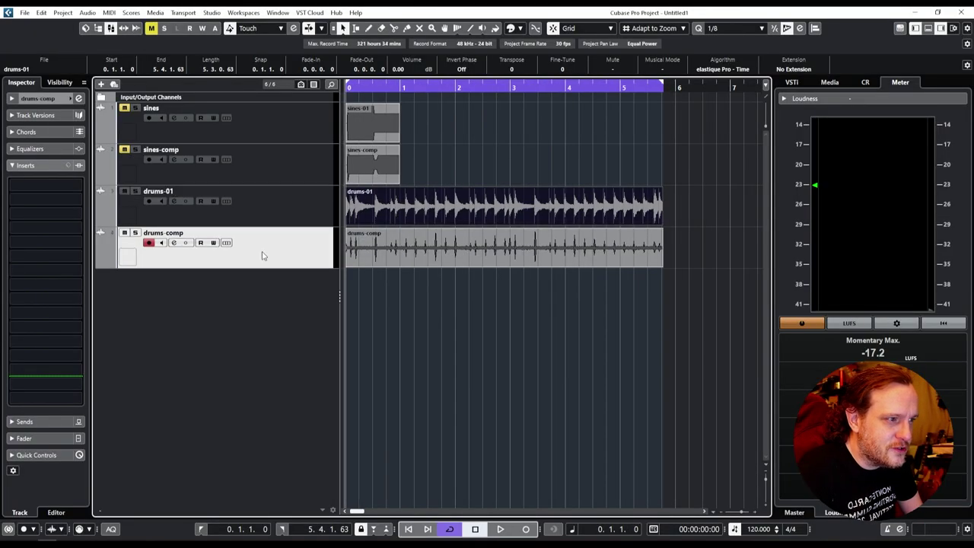
{"action": "left_click", "coordinate": [174, 243]}
- Open the drums-comp channel settings and then close them again
{"action": "left_click", "coordinate": [185, 242]}
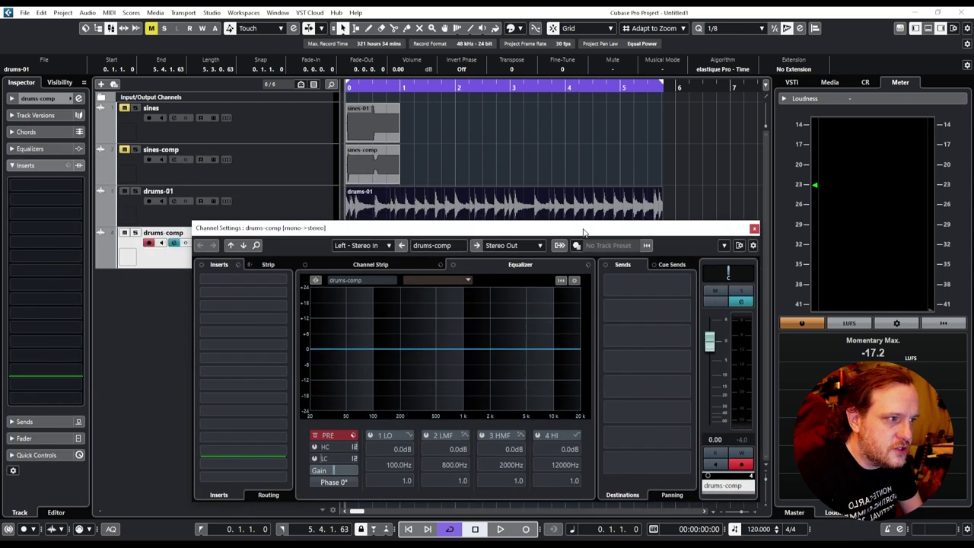
{"action": "key", "text": "e"}
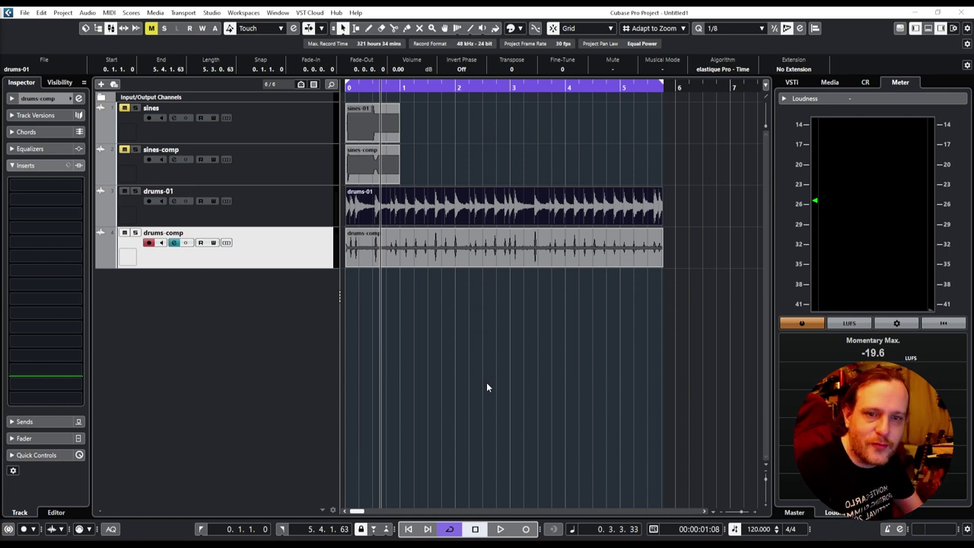
- Glance at the drums compressor spreadsheet, then return to Cubase and disable drums-comp monitoring
{"action": "mouse_move", "coordinate": [99, 525]}
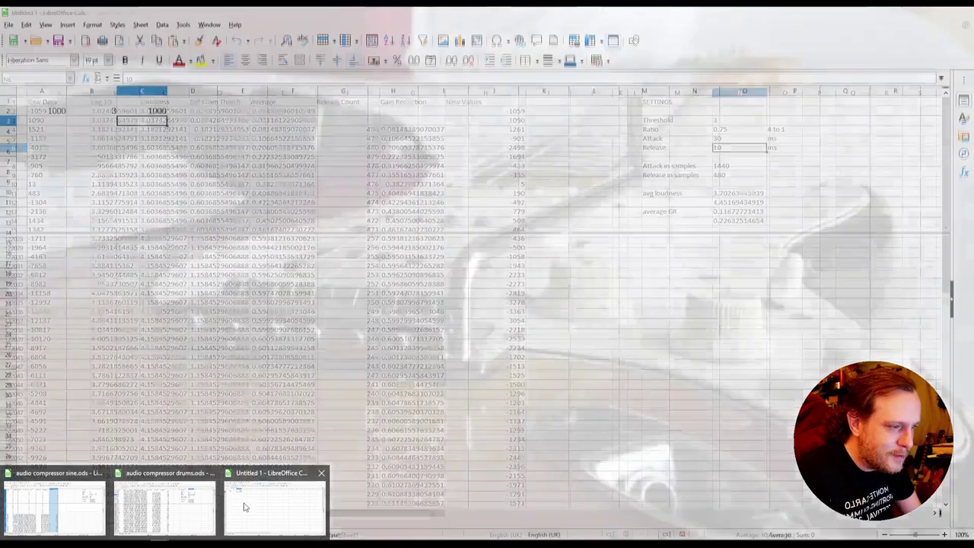
{"action": "left_click", "coordinate": [243, 507]}
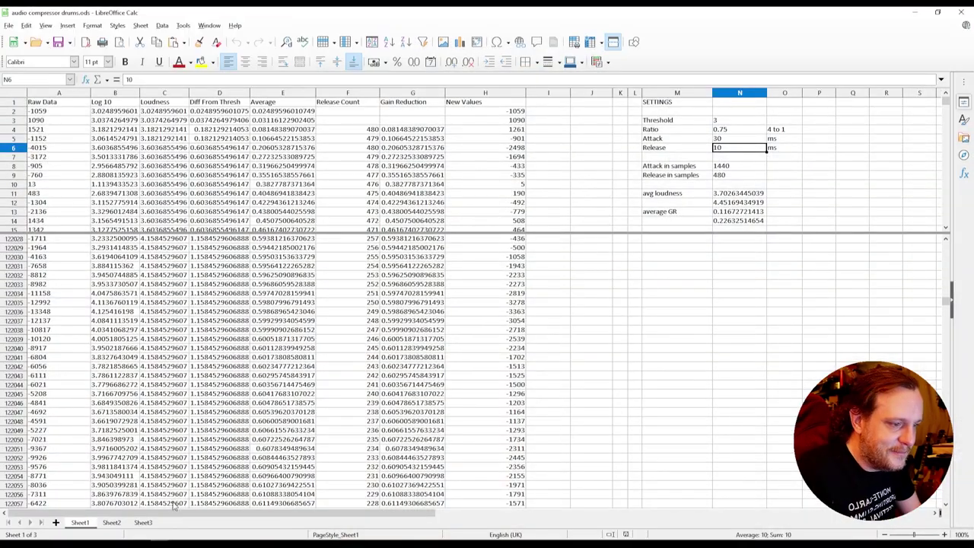
{"action": "mouse_move", "coordinate": [141, 543]}
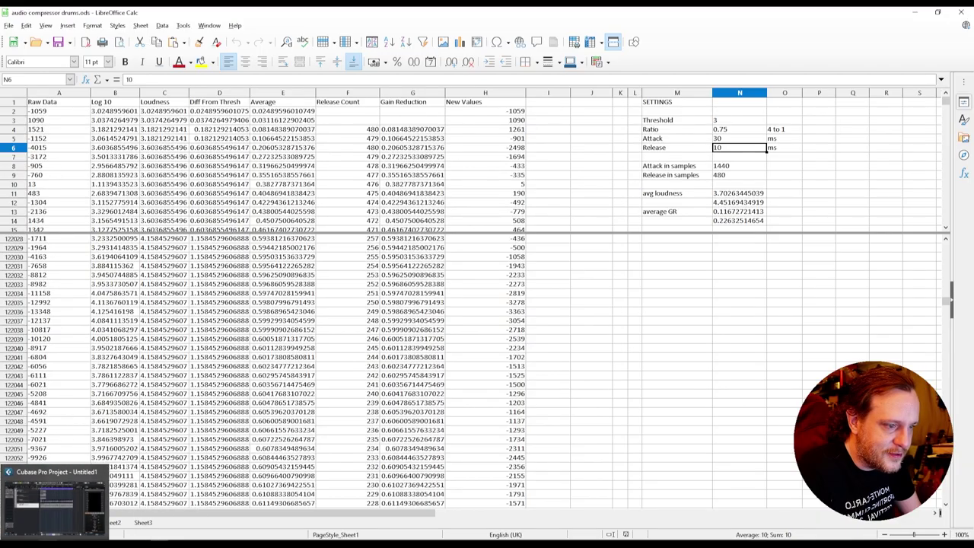
{"action": "left_click", "coordinate": [55, 543]}
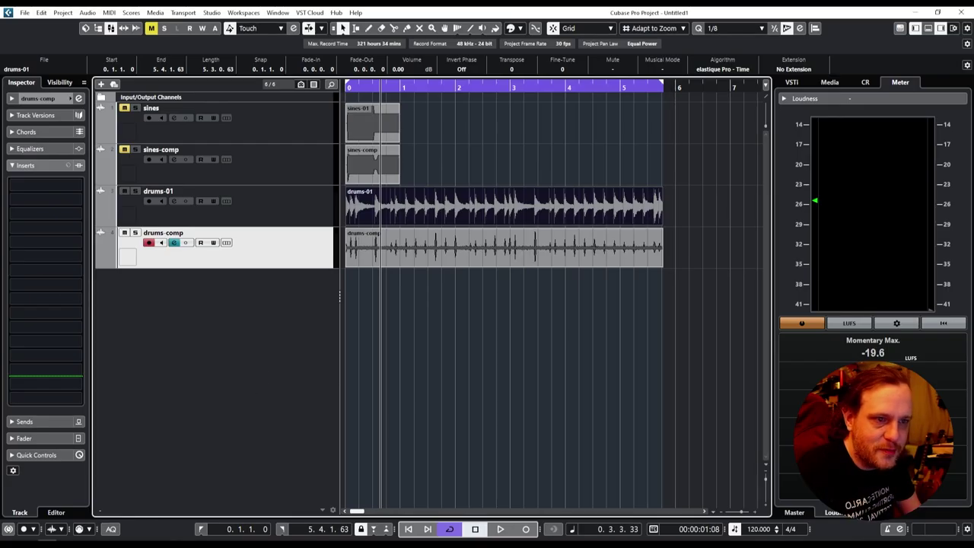
{"action": "left_click", "coordinate": [173, 242]}
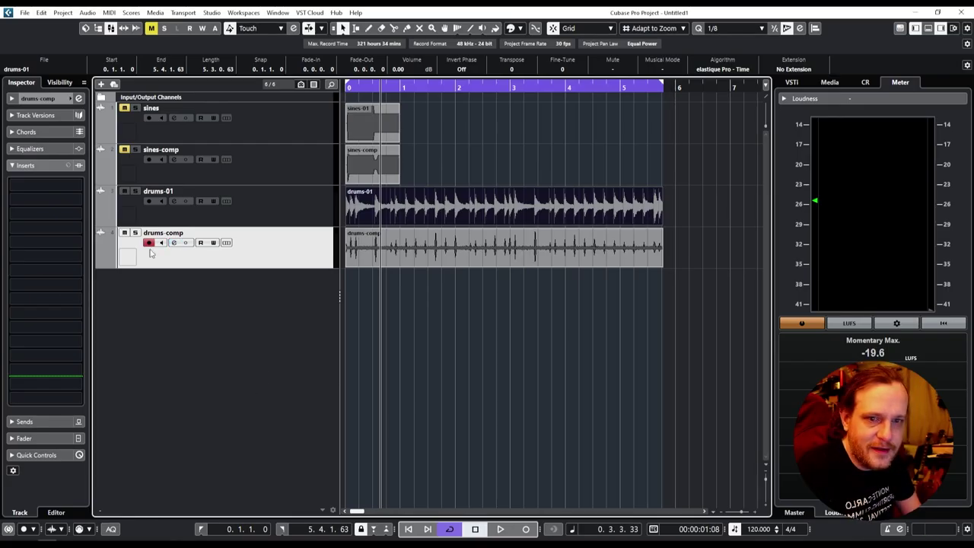